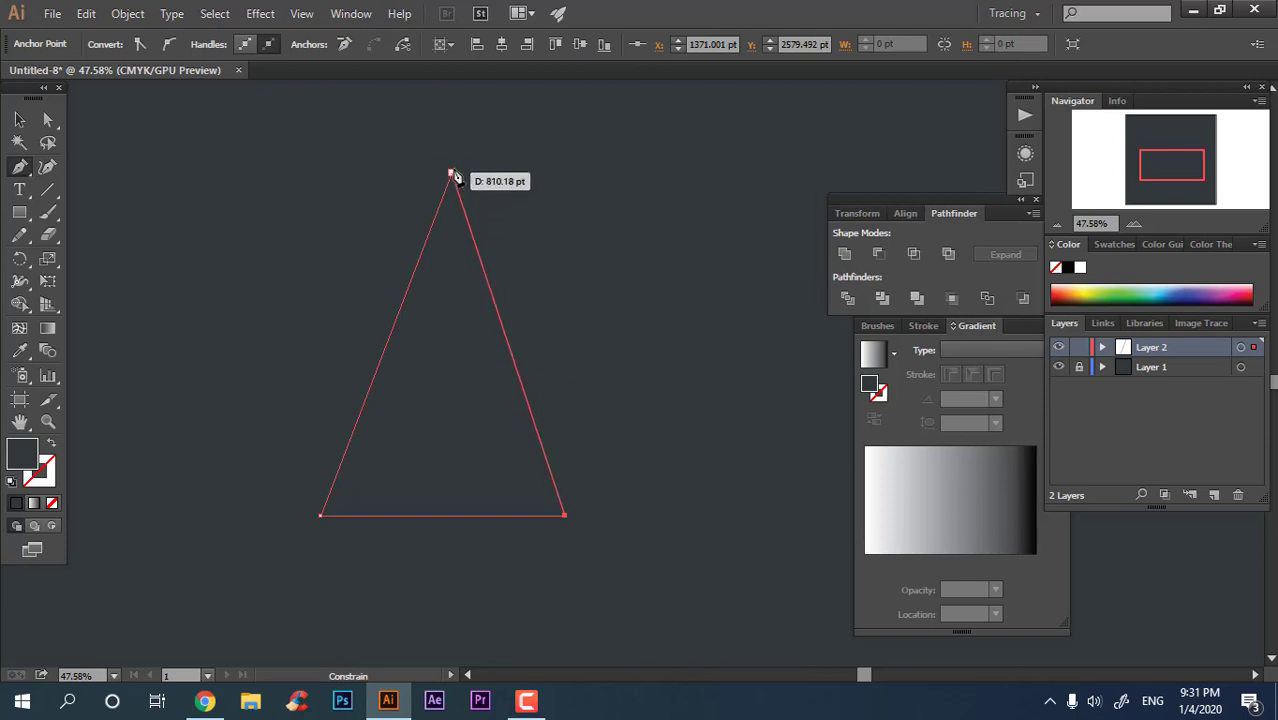
Close the triangular path at its apex and fill the triangle with light blue
click(451, 174)
double_click(27, 457)
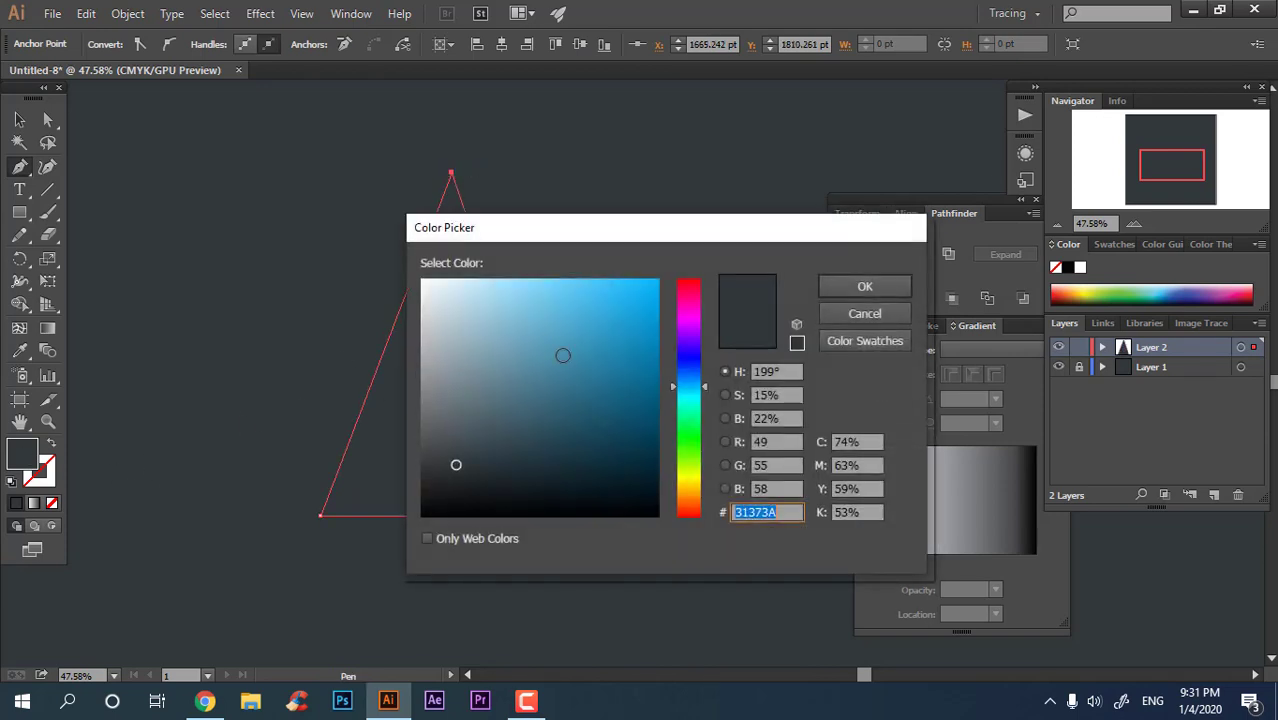
click(512, 302)
click(865, 286)
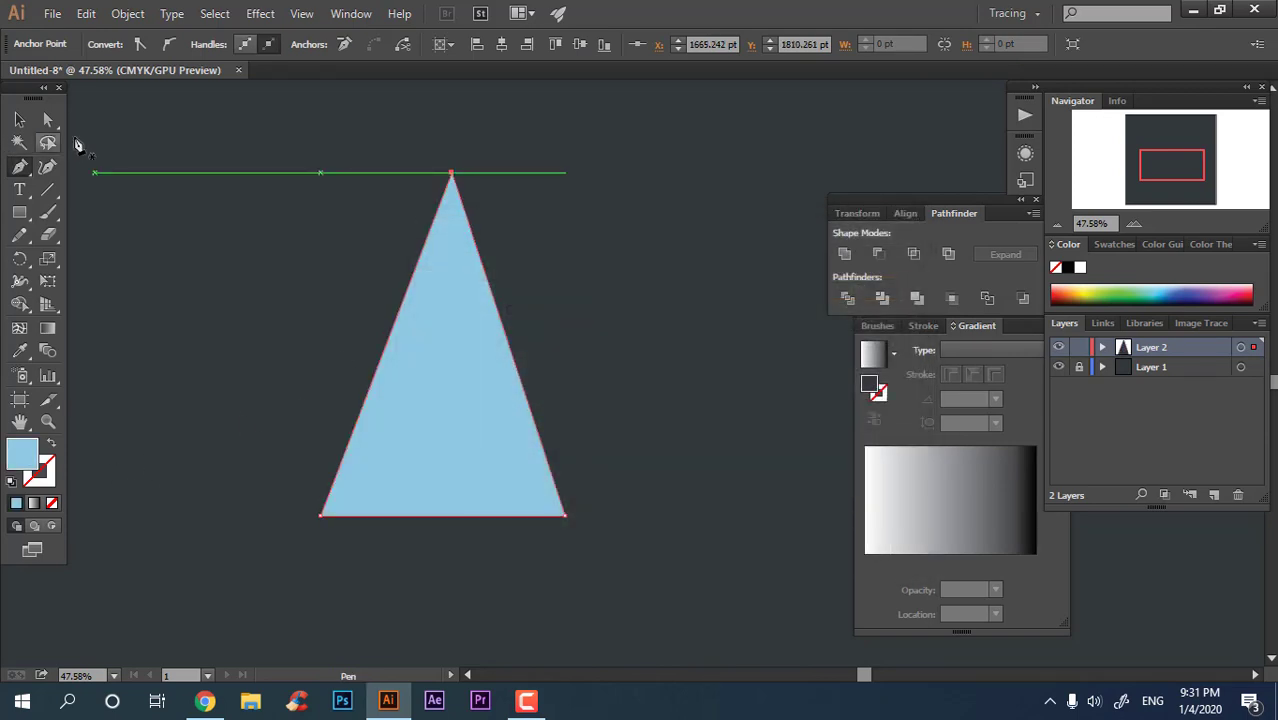
Centre the triangle's apex over its base and fully round both base corners to form a teardrop
click(47, 119)
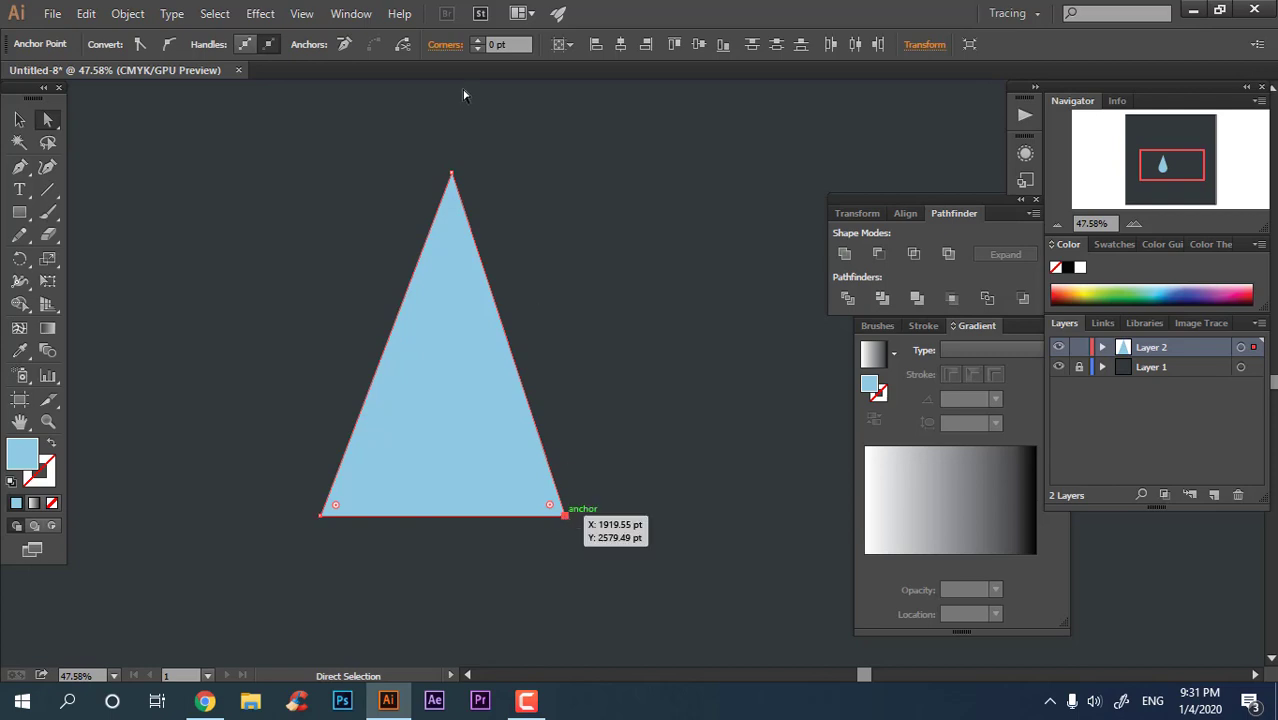
drag(451, 174, 443, 174)
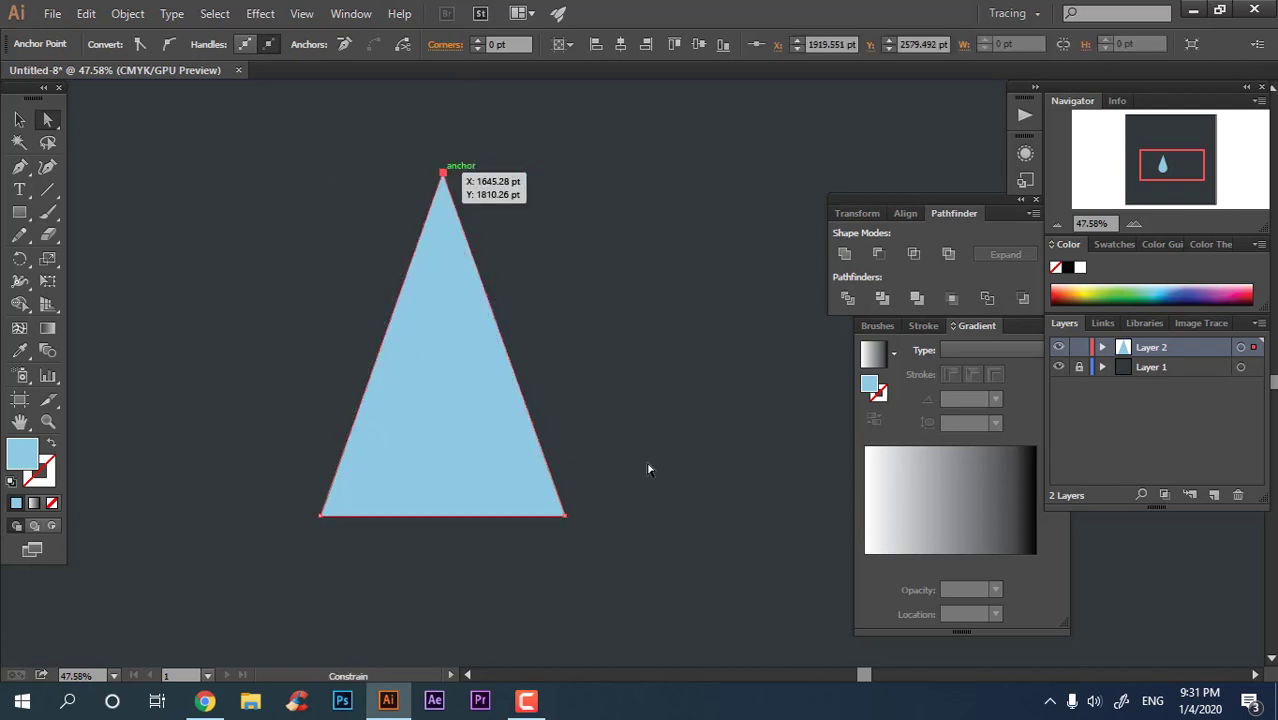
drag(648, 469, 143, 571)
drag(335, 508, 593, 117)
click(19, 119)
click(400, 262)
drag(525, 389, 534, 420)
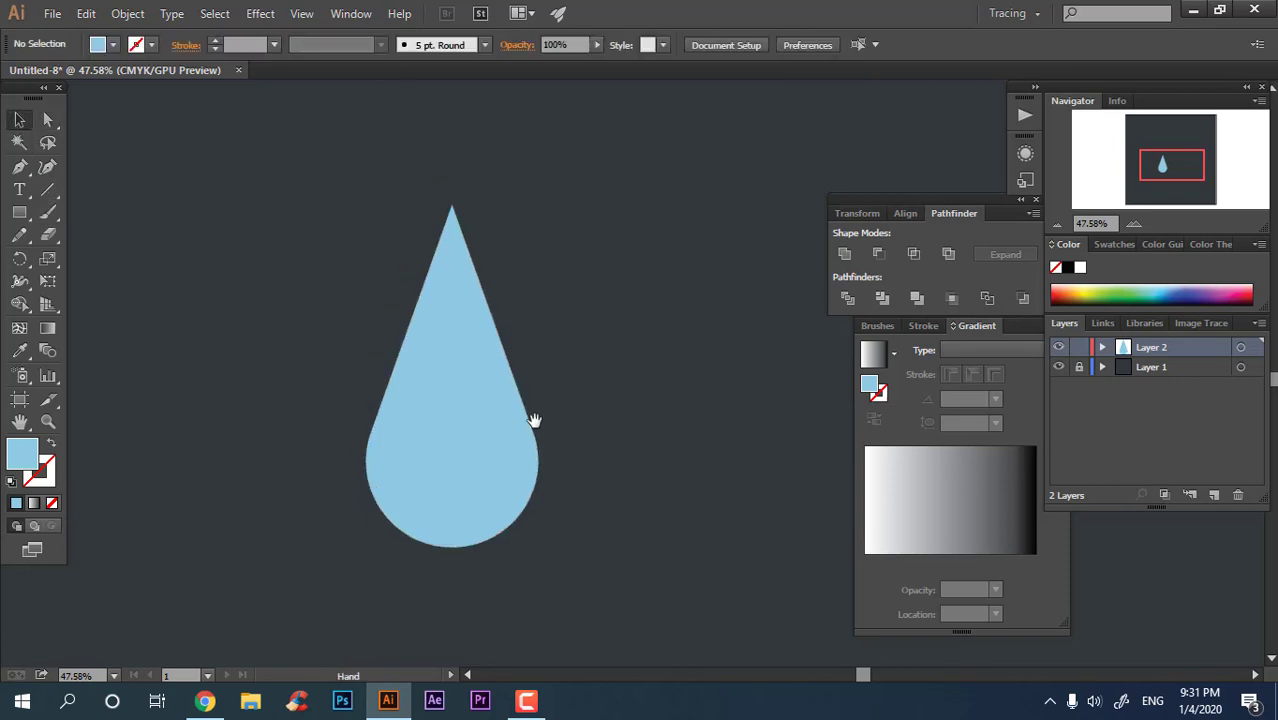
scroll(534, 420, up, 1)
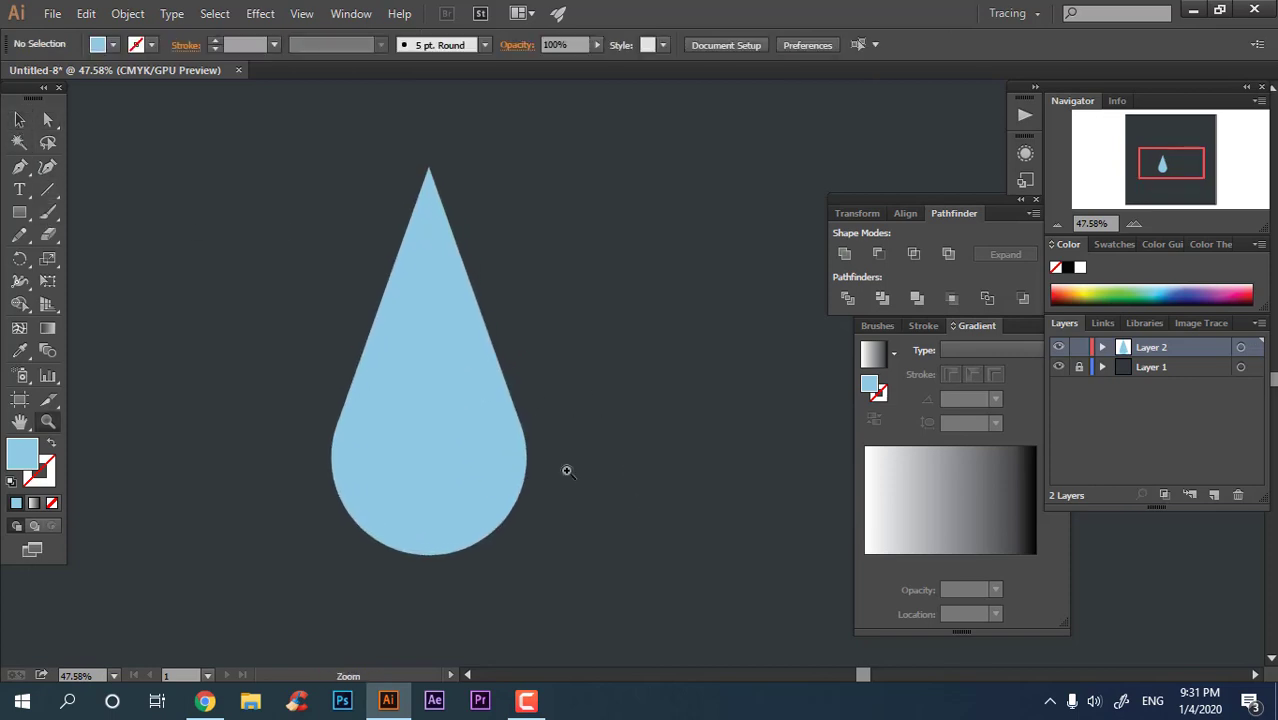
Save the teardrop's light blue fill as a new swatch
click(431, 371)
click(1114, 244)
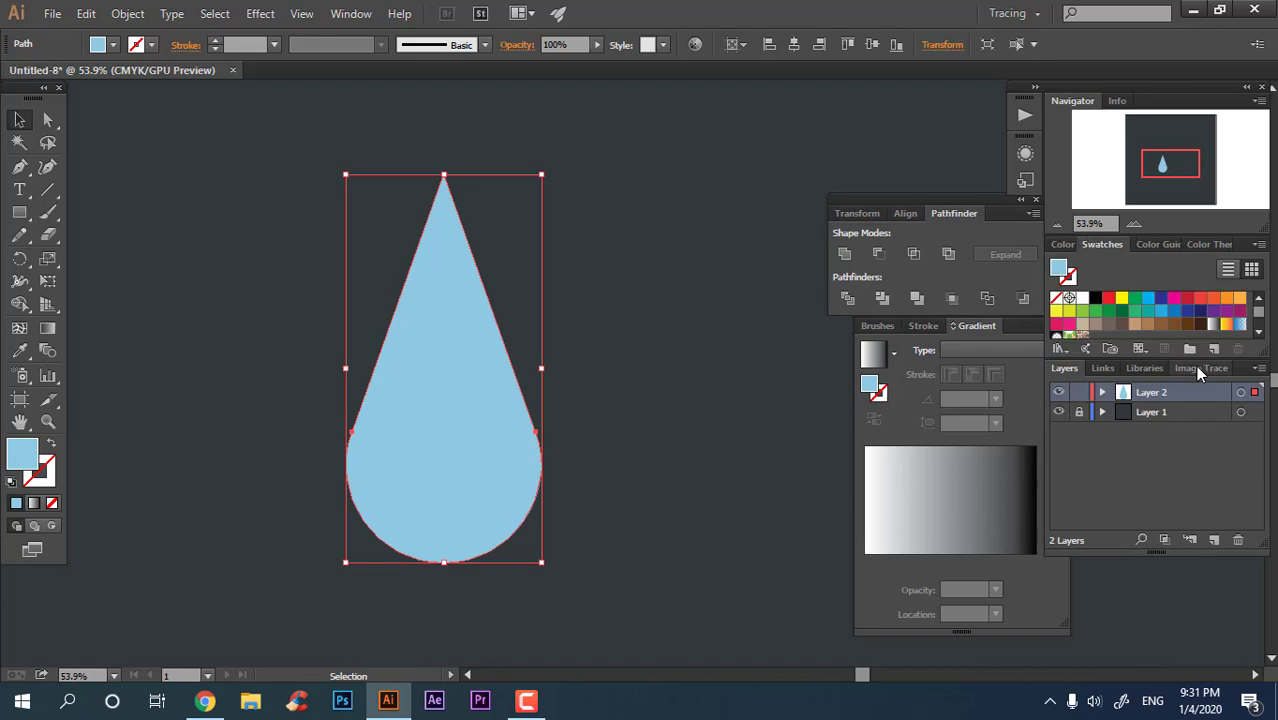
click(1214, 348)
click(665, 468)
Change the teardrop's fill to the darker blue 509BB2 and save that colour as another swatch
double_click(15, 457)
mouse_move(497, 331)
mouse_down()
mouse_move(525, 365)
mouse_move(553, 350)
mouse_up()
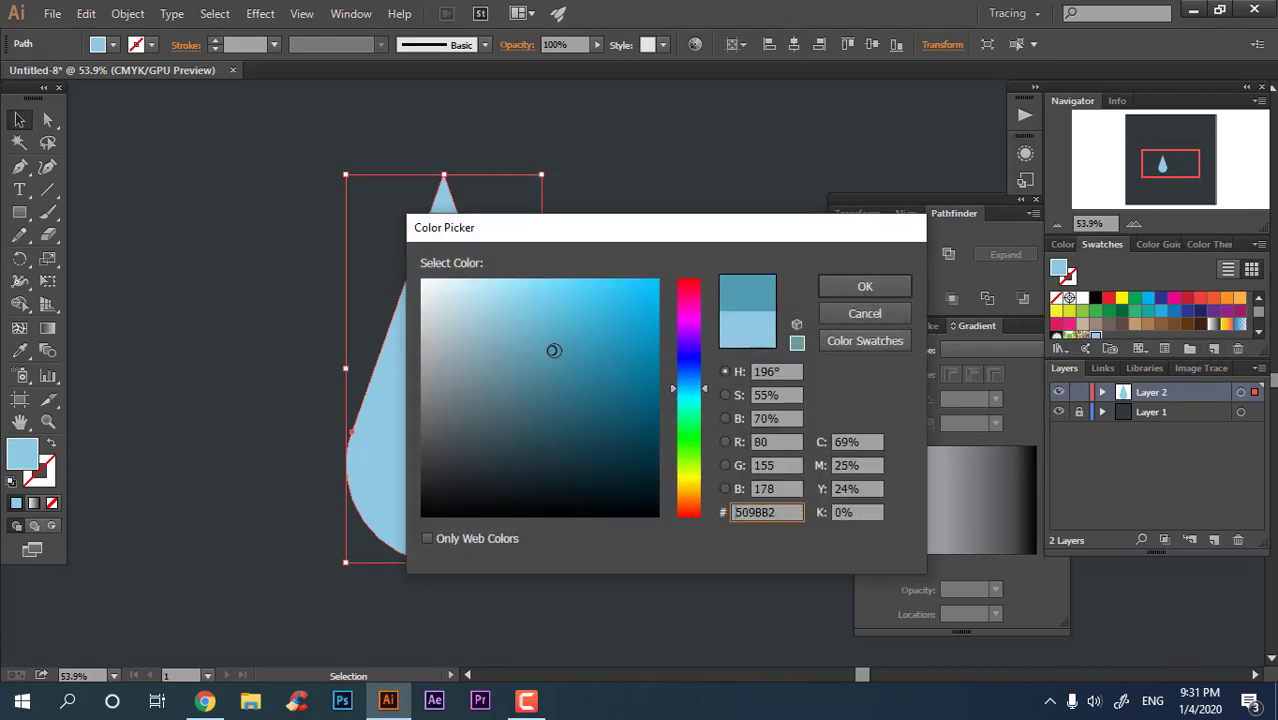
click(868, 288)
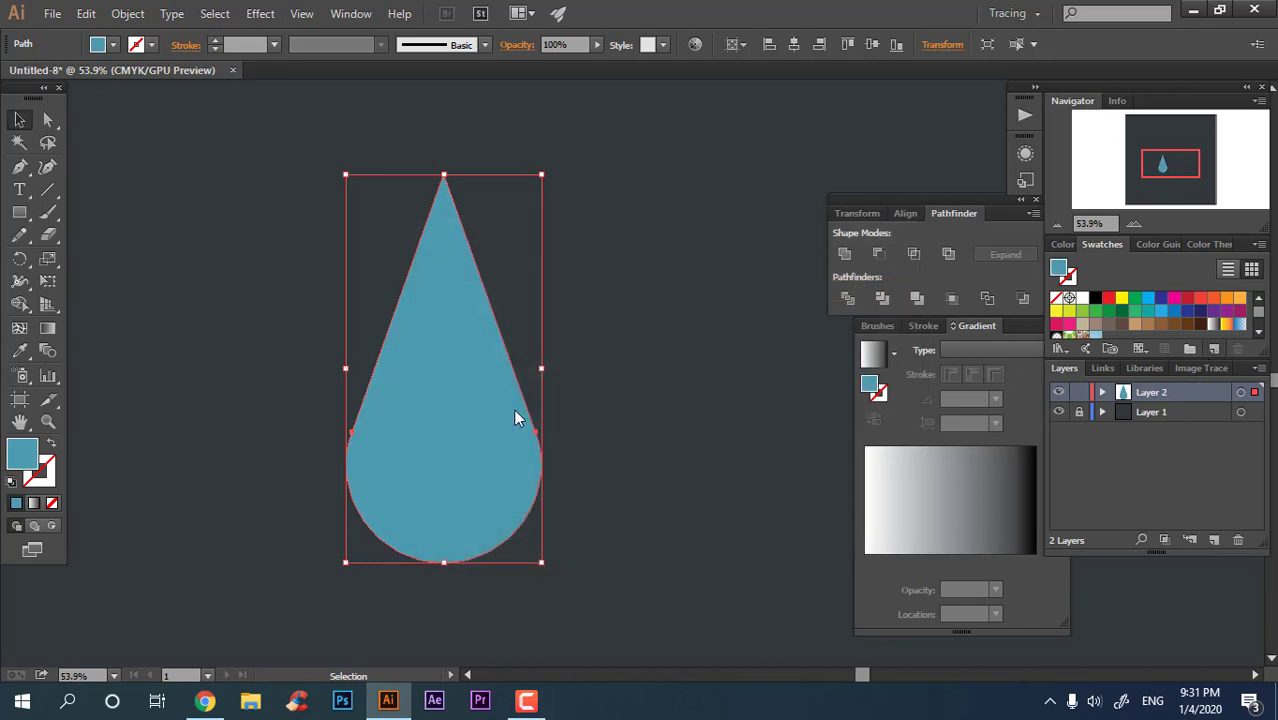
click(642, 468)
Apply a linear gradient to the teardrop at -90°, running from its tip down to its base
click(48, 328)
click(469, 486)
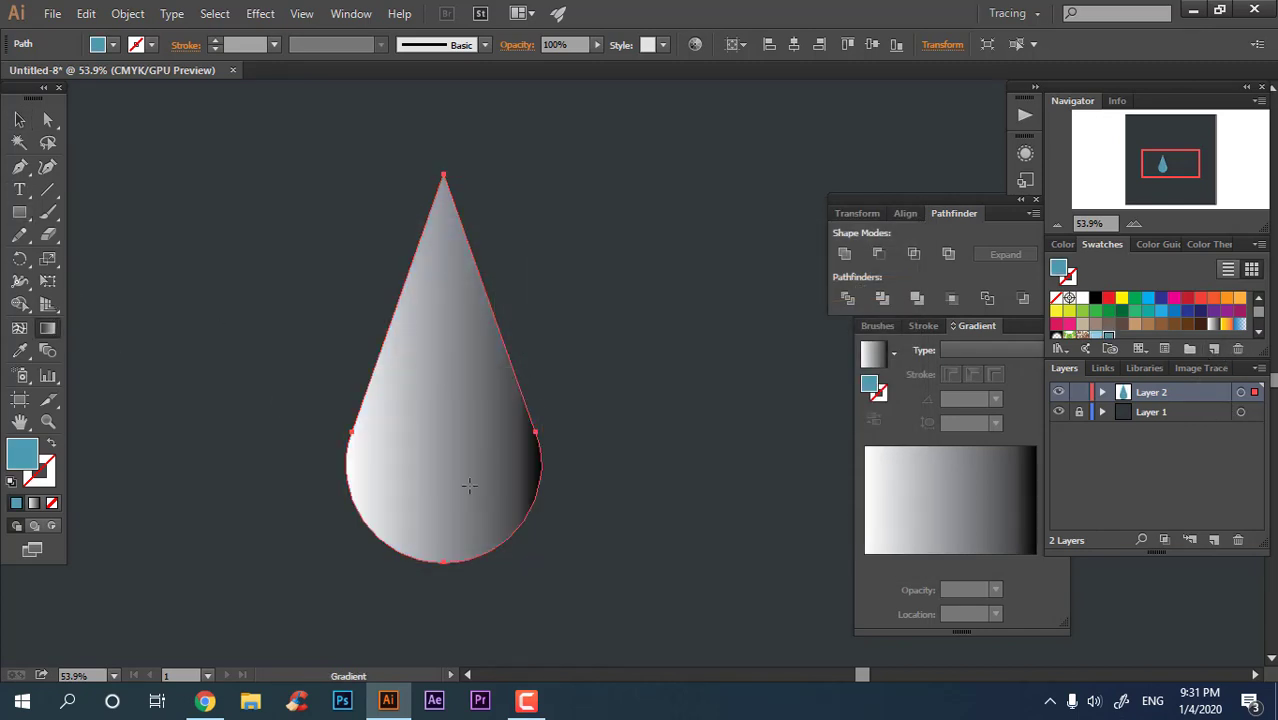
drag(553, 368, 385, 534)
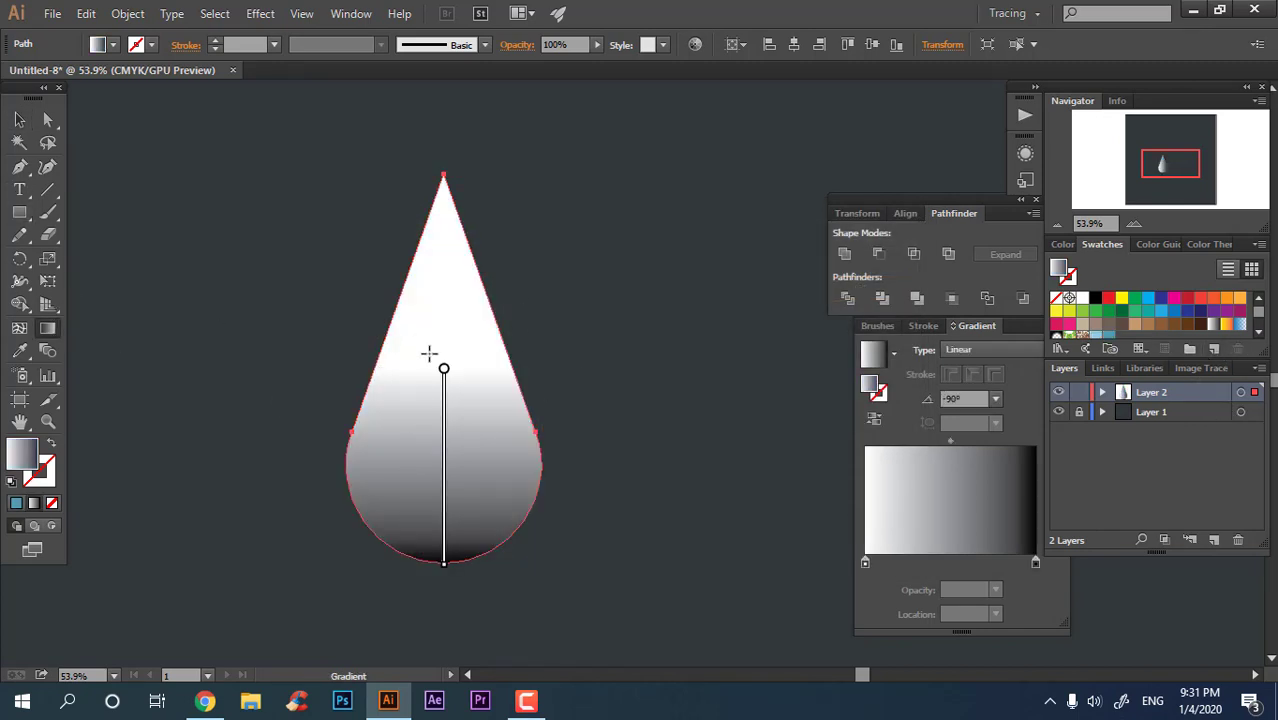
mouse_move(445, 368)
mouse_down()
mouse_move(449, 179)
mouse_move(448, 594)
mouse_move(449, 550)
mouse_up()
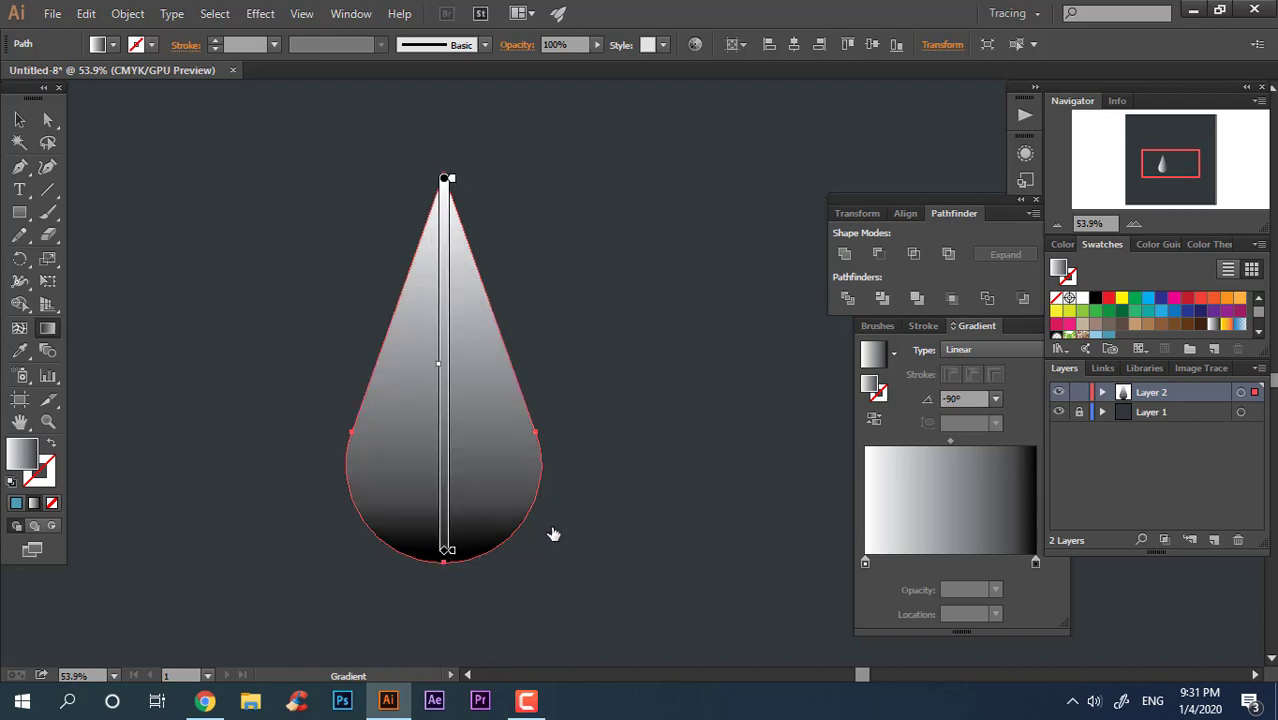
Set the gradient stop at the teardrop's base to the saved darker blue swatch
double_click(447, 549)
click(341, 424)
click(350, 424)
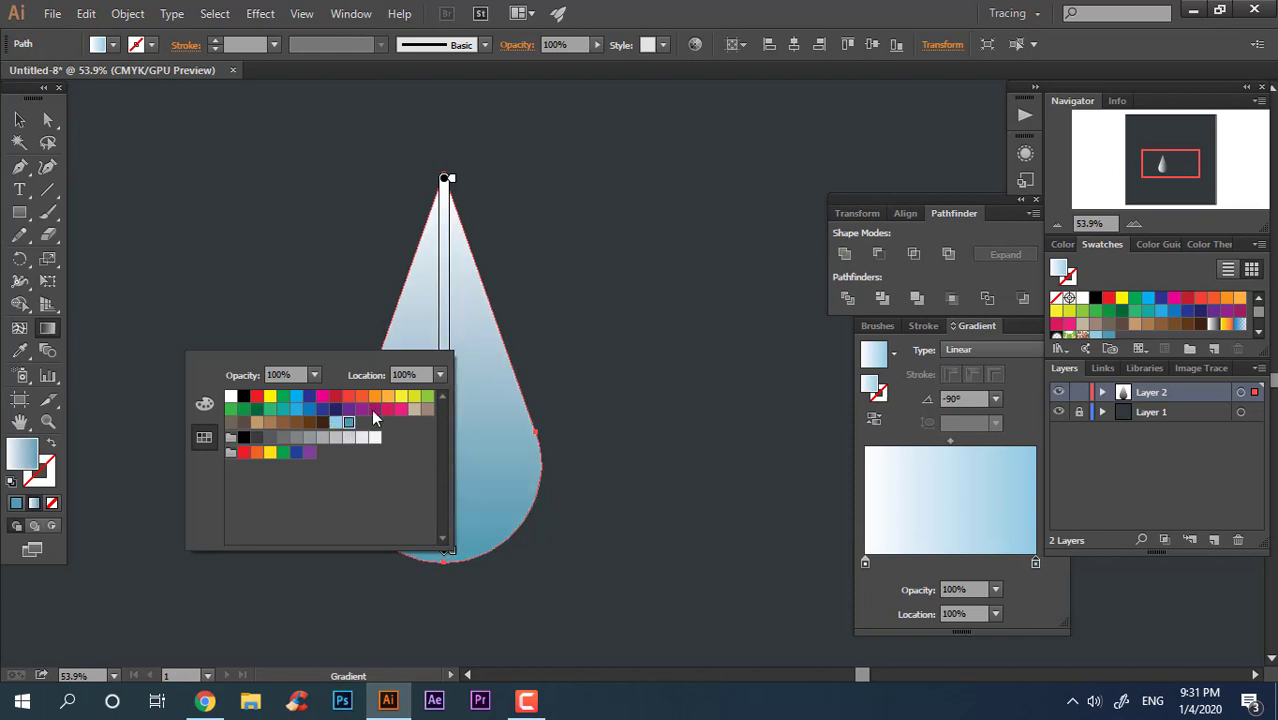
Set the gradient stop at the teardrop's tip to the saved light blue swatch
double_click(447, 180)
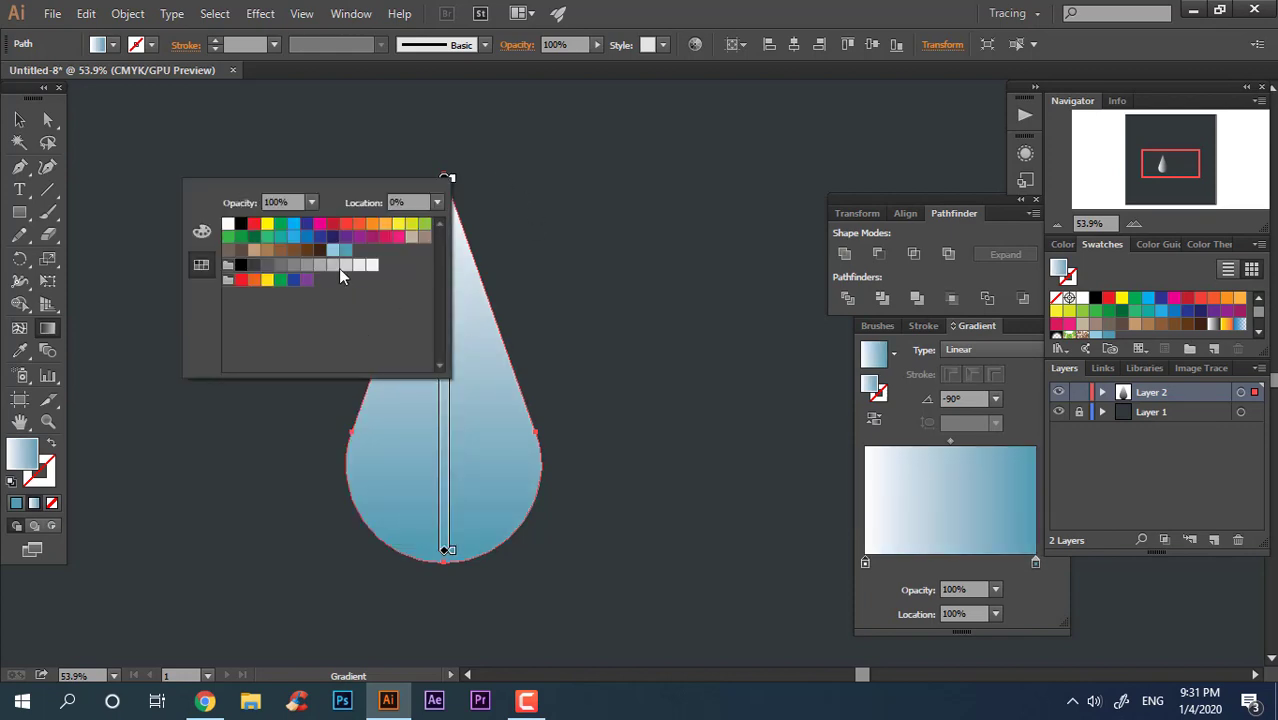
click(345, 236)
click(345, 252)
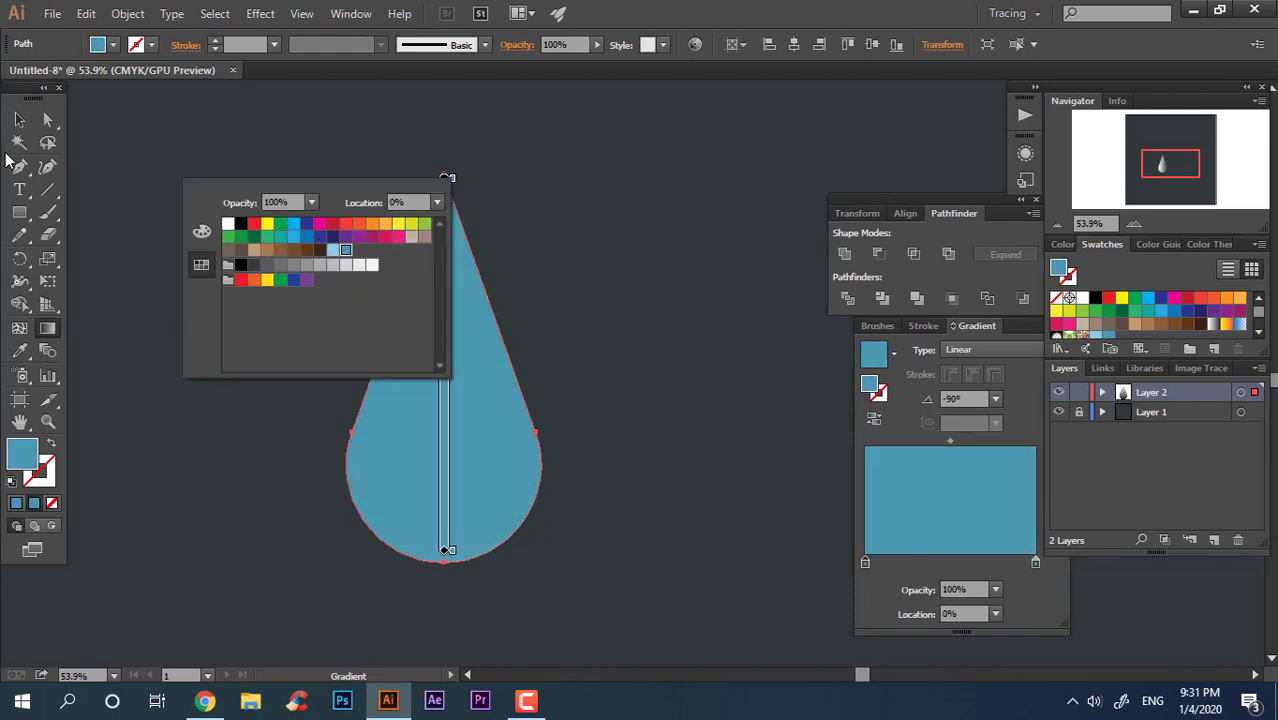
click(590, 335)
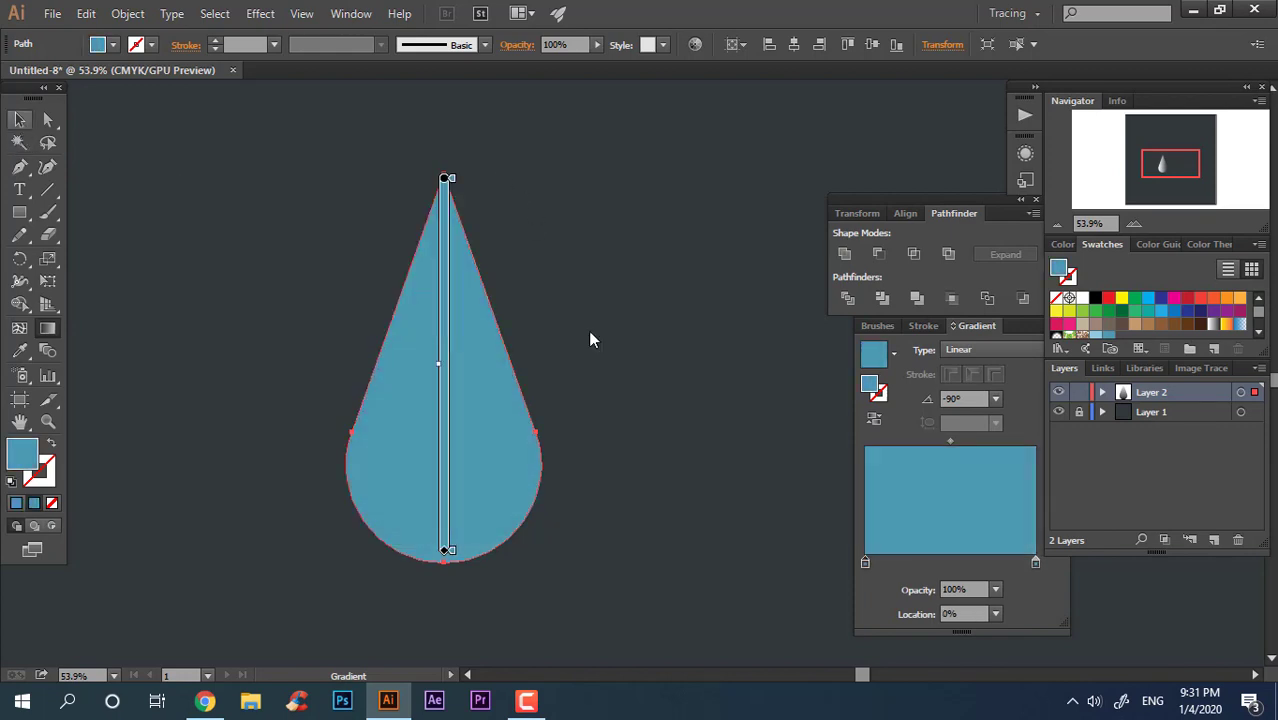
double_click(452, 180)
click(343, 252)
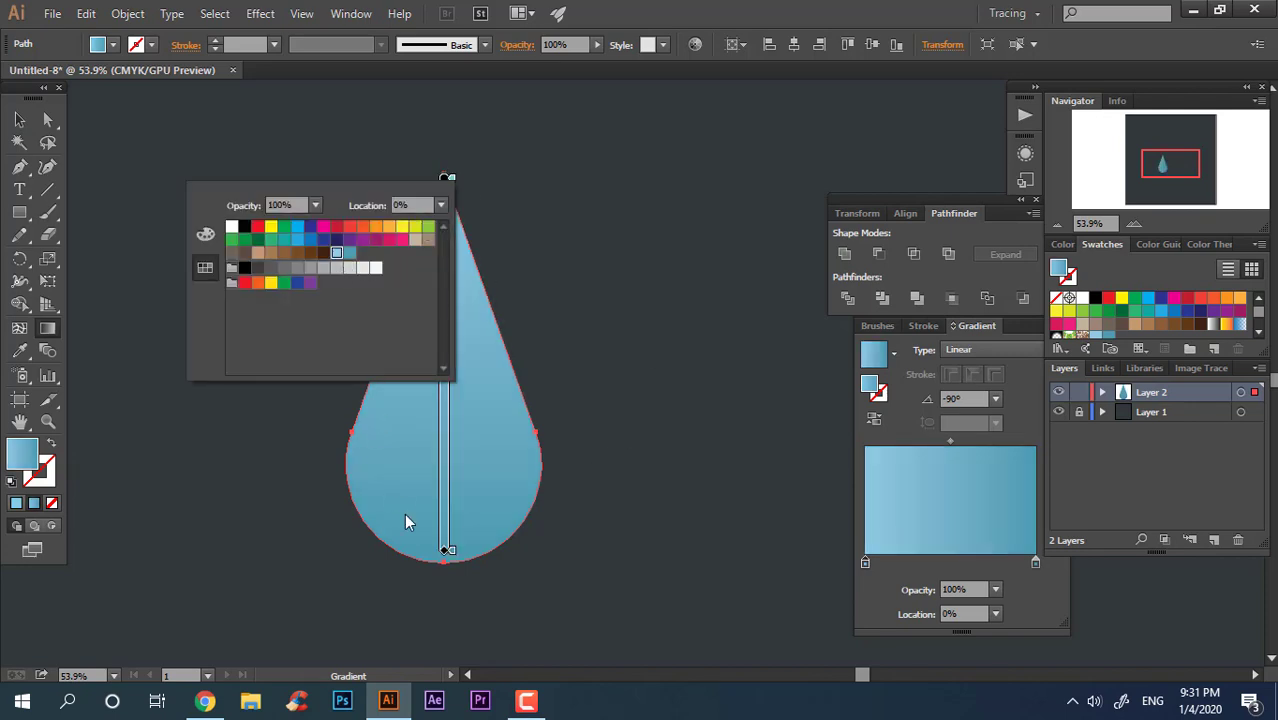
click(440, 555)
click(19, 119)
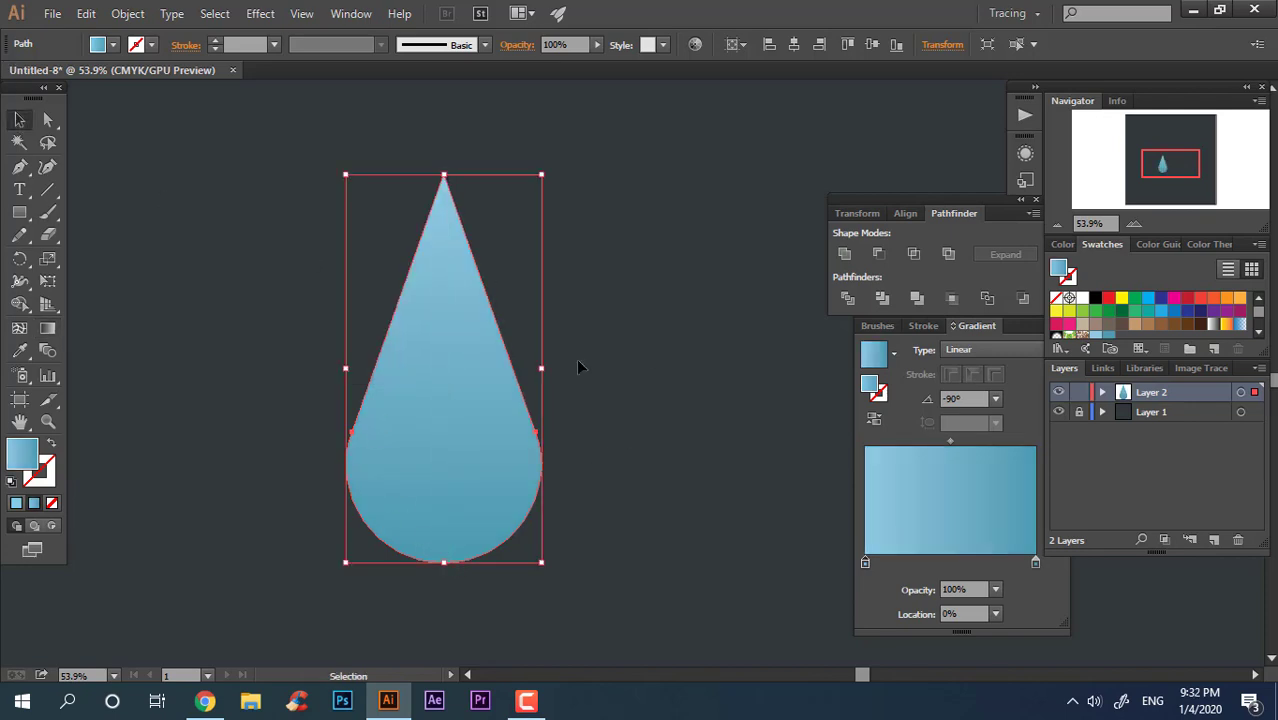
Draw a white circle with the Ellipse tool over the teardrop's lower part, slightly smaller than its bulb
click(582, 365)
key(z)
drag(595, 440, 612, 398)
drag(626, 379, 661, 423)
drag(390, 534, 397, 534)
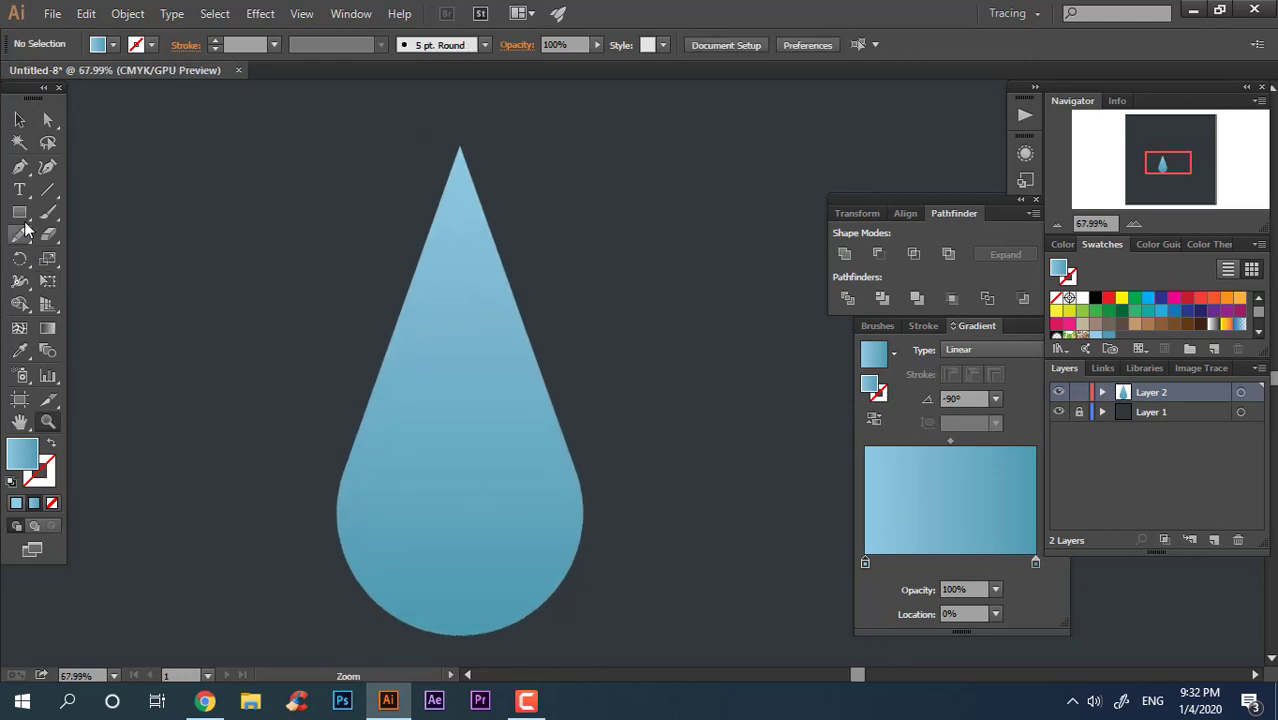
drag(20, 212, 106, 257)
mouse_move(336, 443)
mouse_down()
mouse_move(536, 588)
mouse_move(539, 645)
mouse_up()
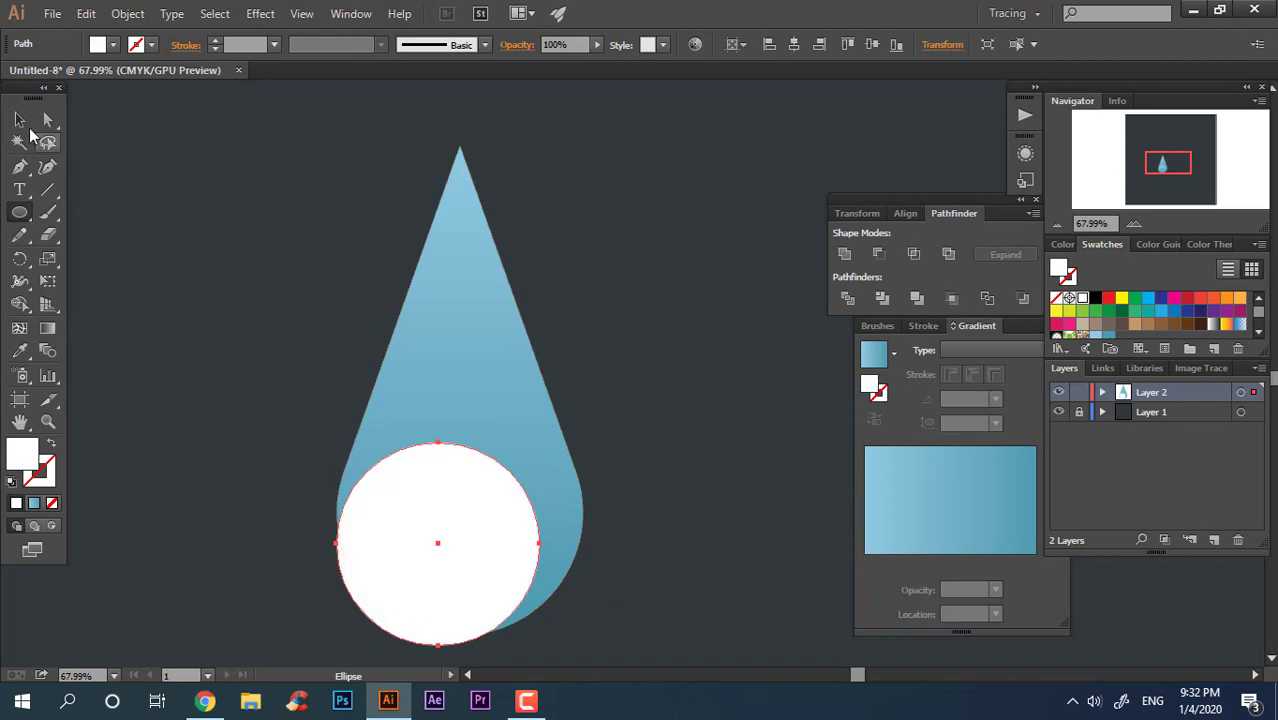
Move the circle inside the teardrop's bulb and centre the two shapes horizontally on each other
click(20, 120)
drag(448, 494, 470, 467)
drag(720, 607, 468, 55)
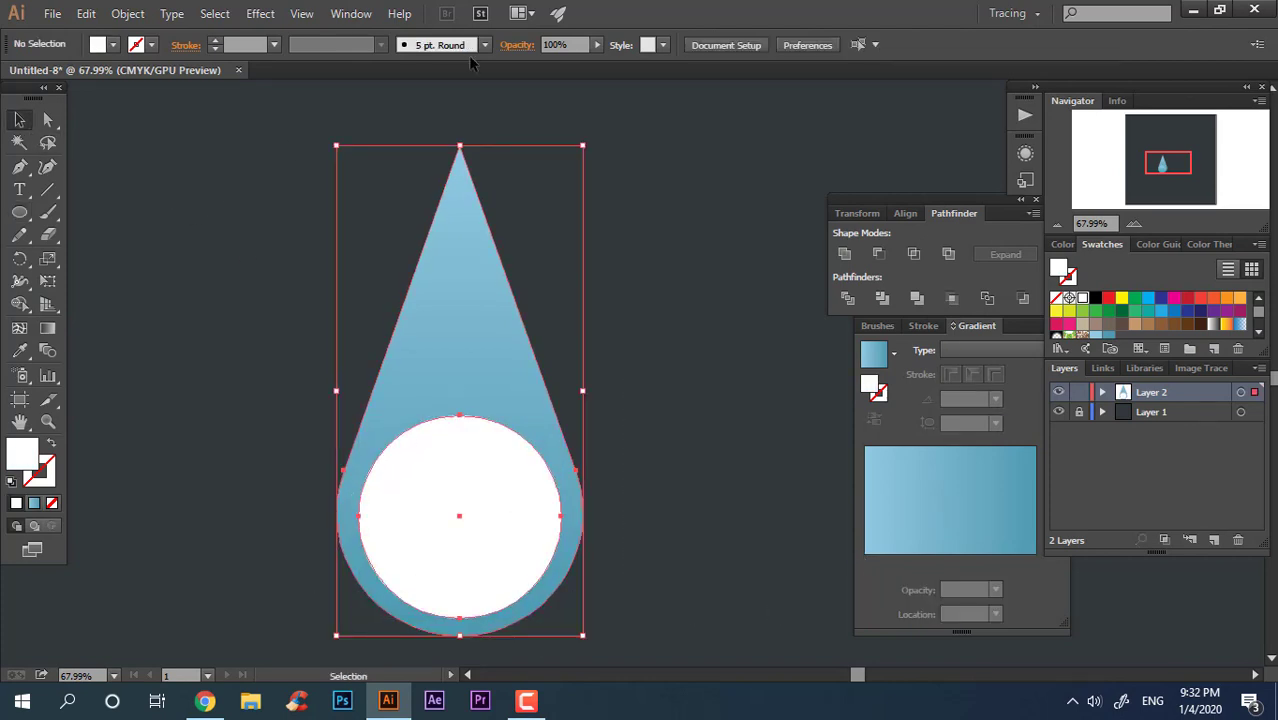
click(740, 46)
click(760, 65)
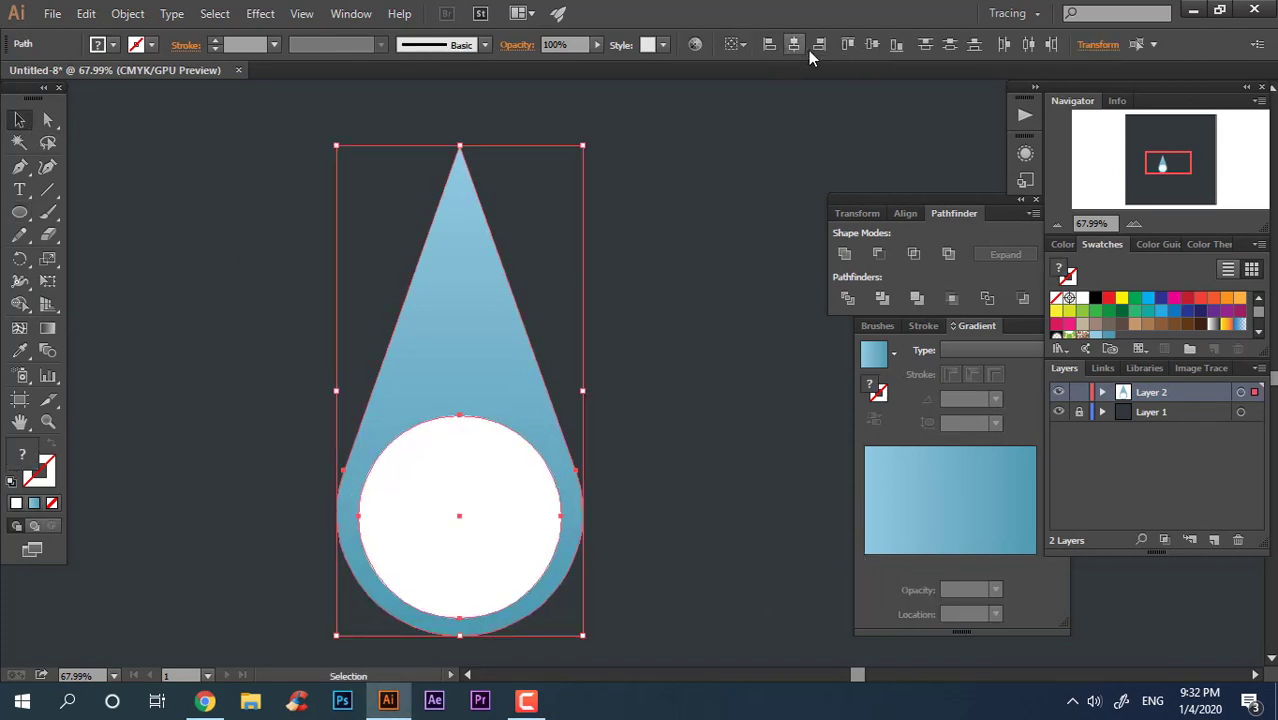
click(791, 377)
Apply the blue linear gradient to the circle at 90°, spanning from its lowest to its highest point
click(440, 500)
click(47, 328)
click(509, 549)
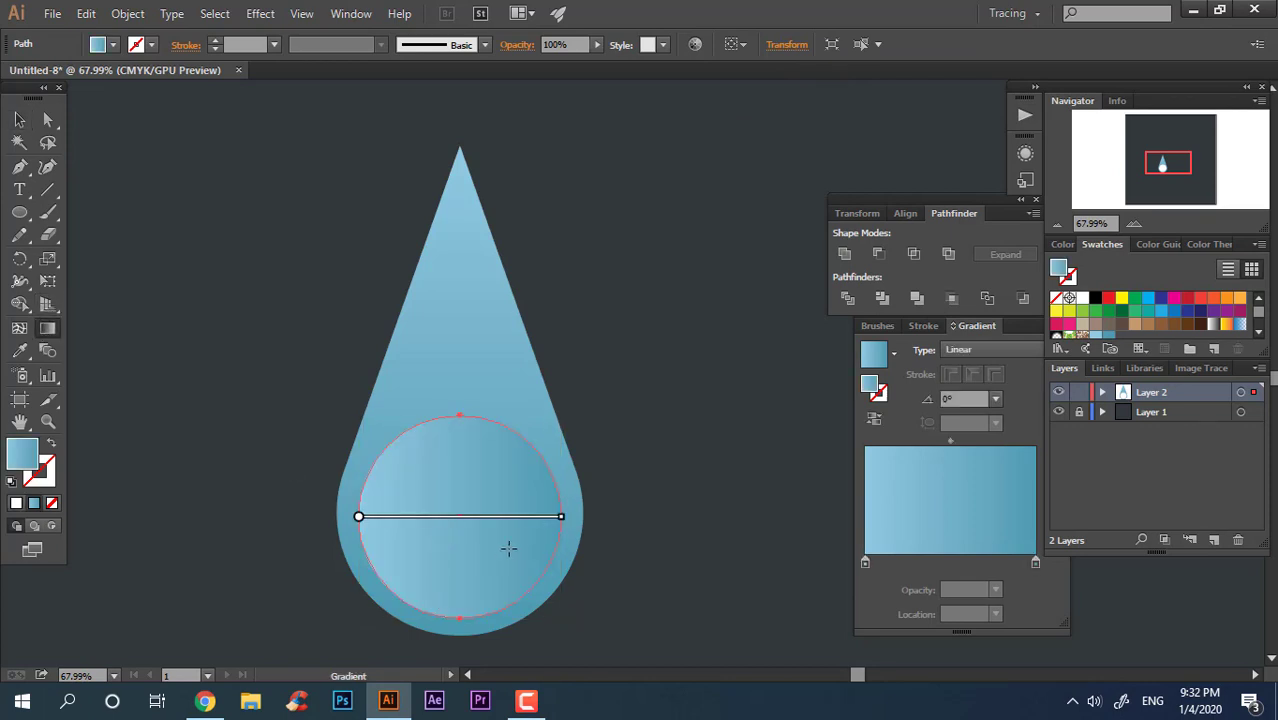
drag(572, 515, 384, 304)
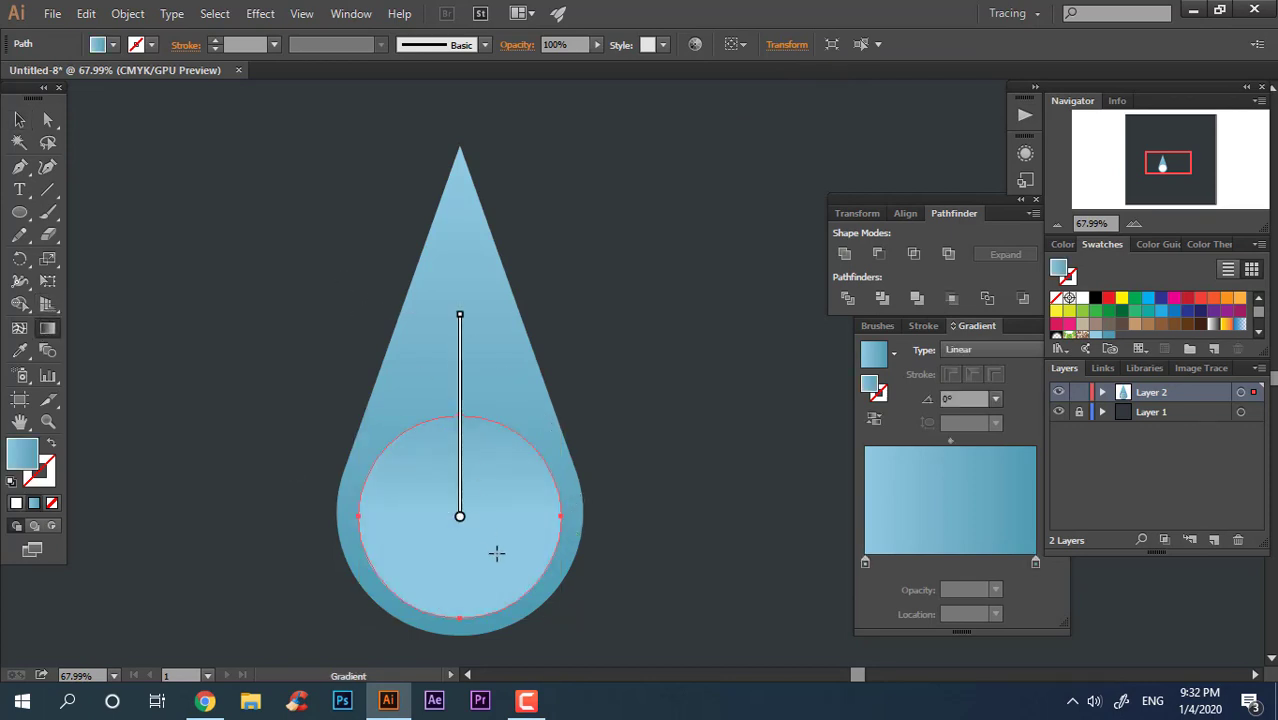
drag(459, 516, 461, 617)
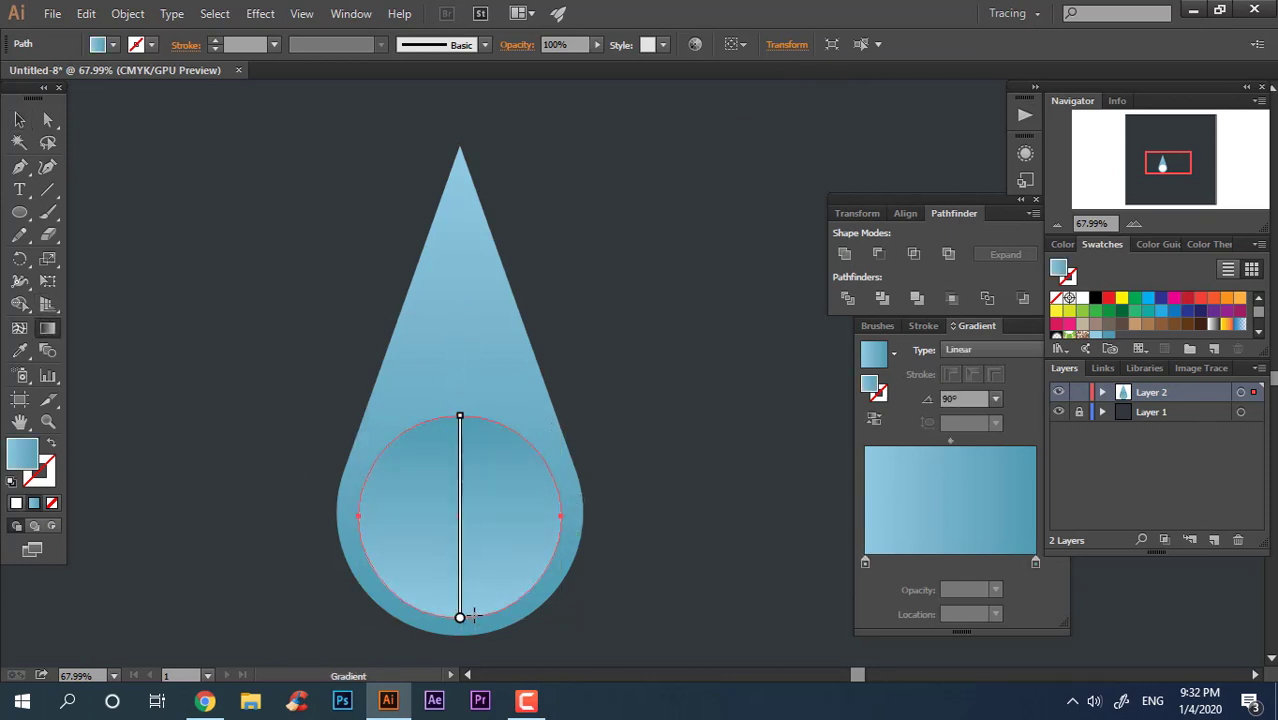
Make both stops of the circle's gradient white and set the upper stop's opacity to 0%
double_click(462, 617)
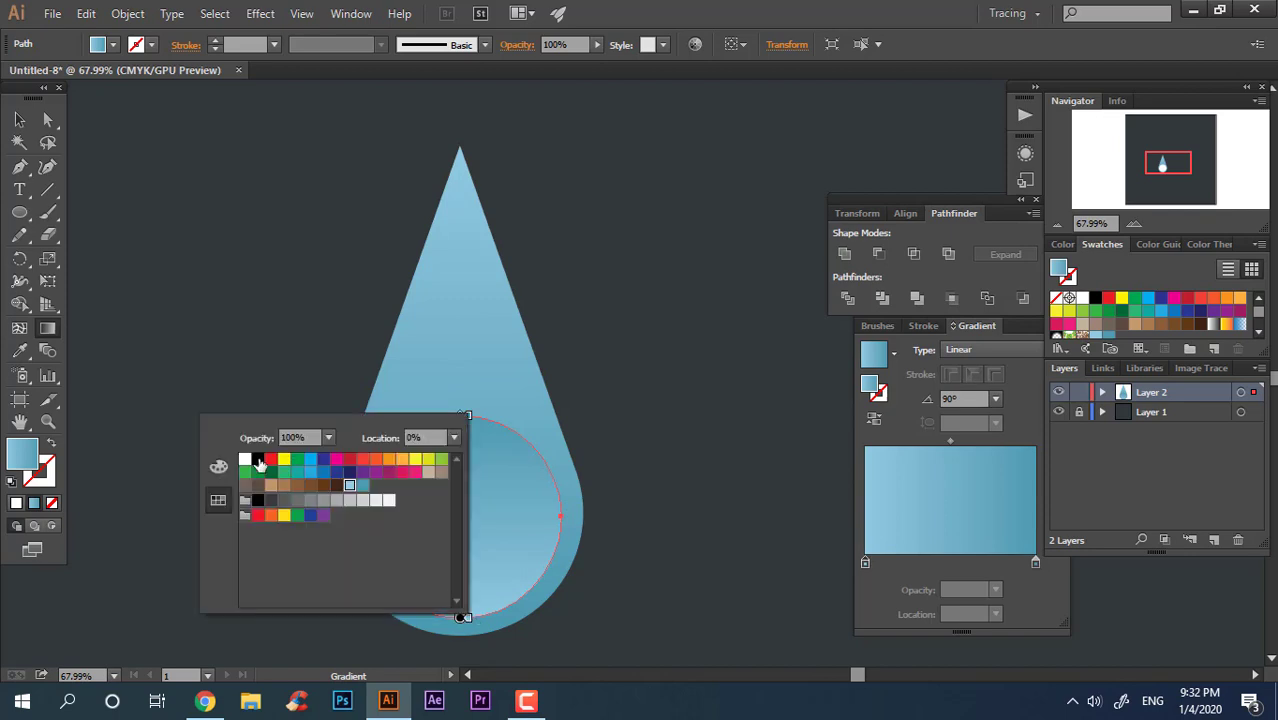
click(245, 459)
click(466, 418)
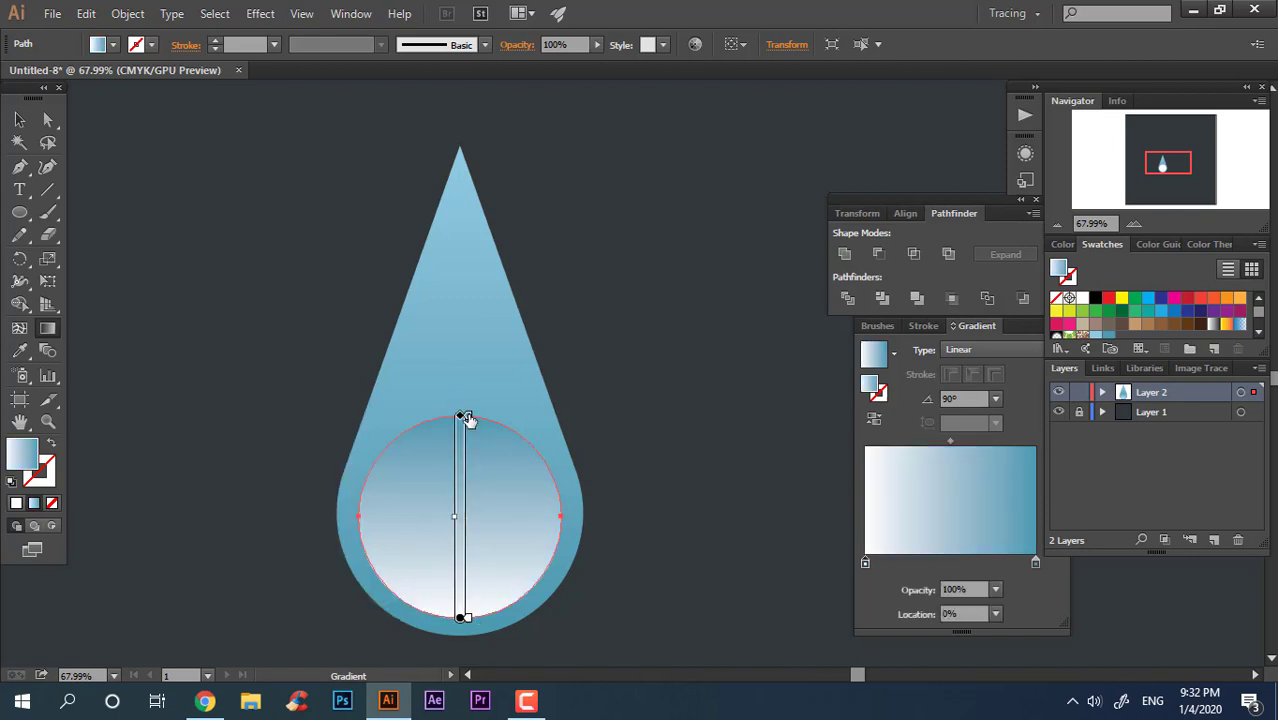
double_click(463, 417)
click(245, 461)
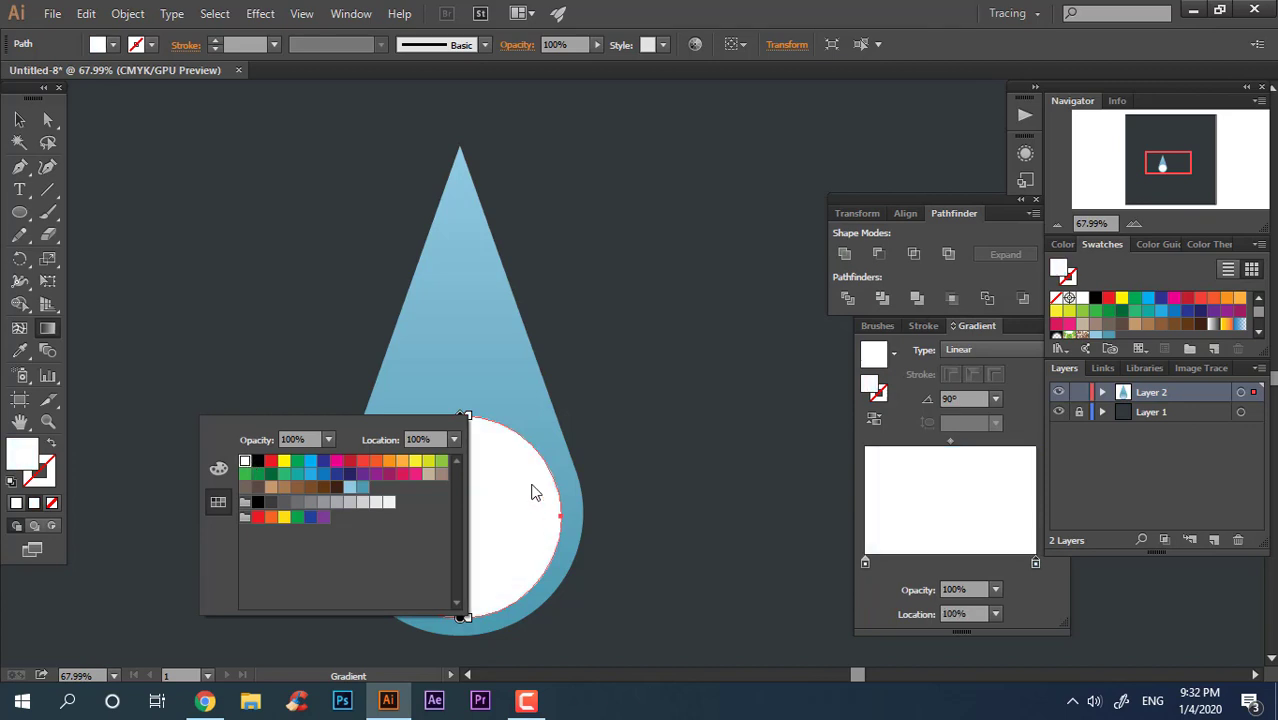
click(325, 439)
click(340, 458)
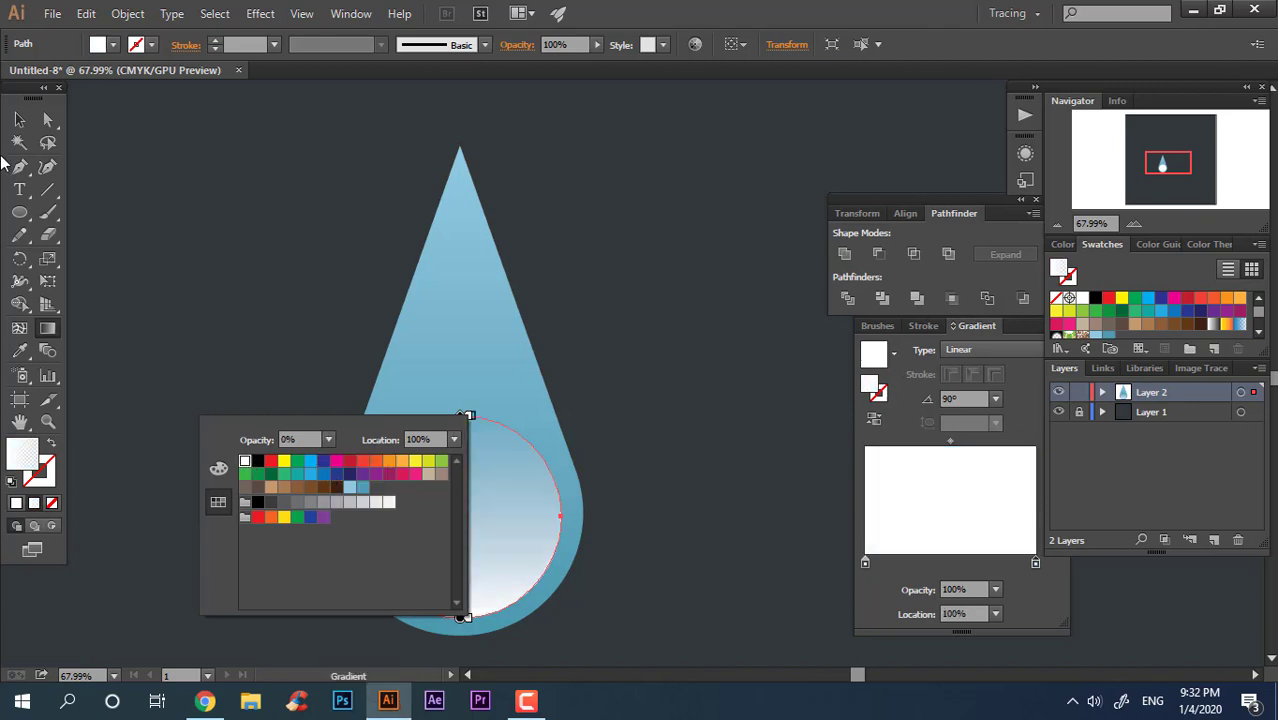
Shorten the circle's gradient so its transparent end lies slightly below the circle's upper edge
click(26, 120)
drag(459, 418, 460, 449)
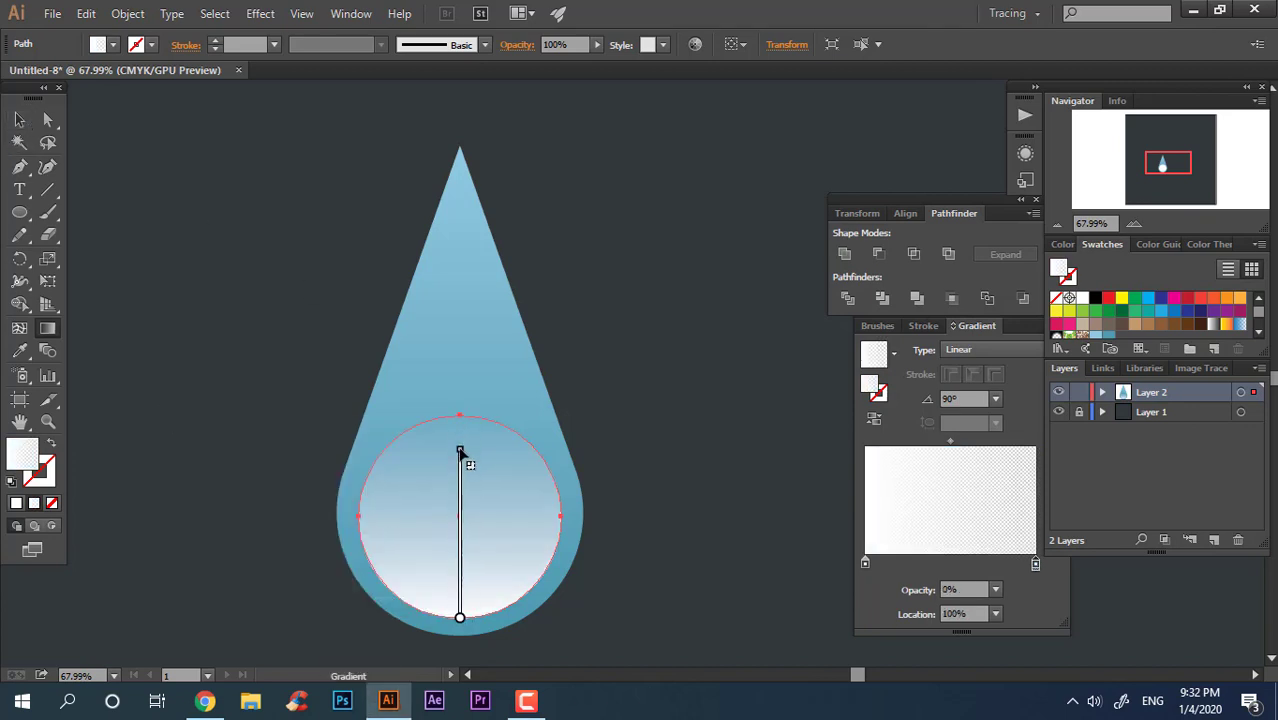
click(26, 119)
click(836, 555)
key(z)
drag(662, 548, 768, 620)
Rotate the circle 180° so the white part of its gradient faces the teardrop's tip
click(19, 119)
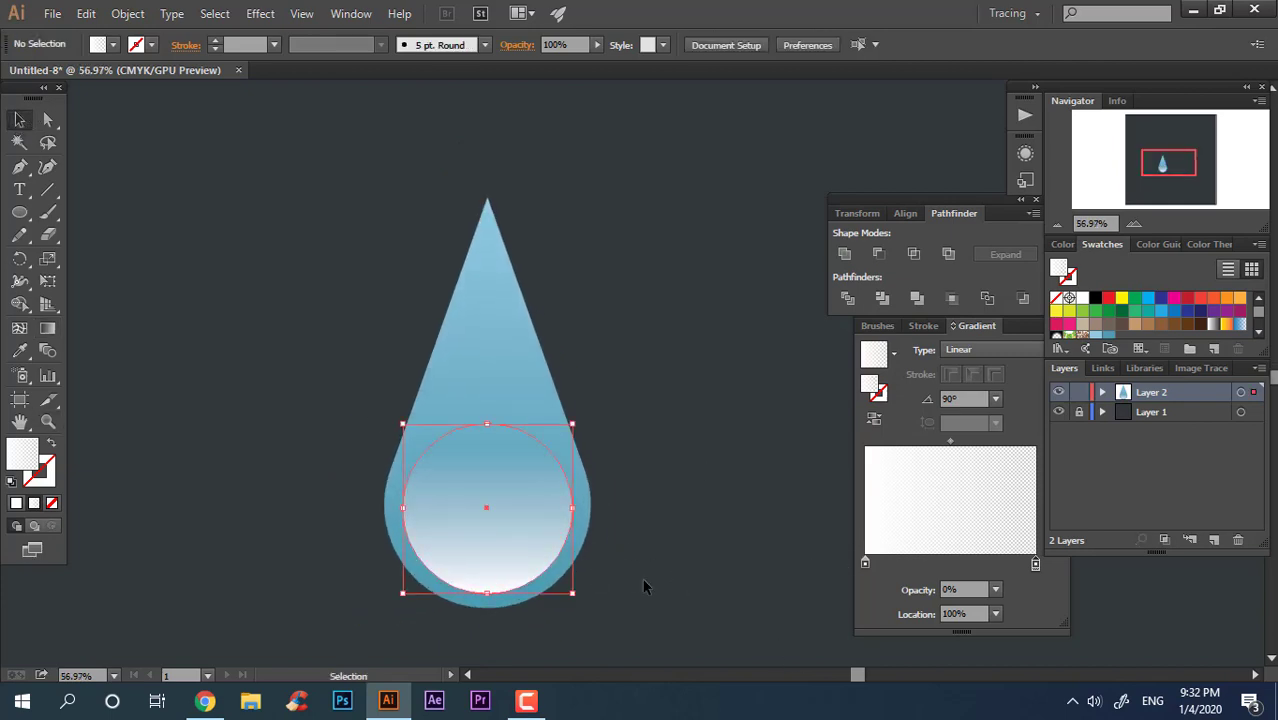
drag(584, 610, 245, 220)
click(587, 573)
click(495, 545)
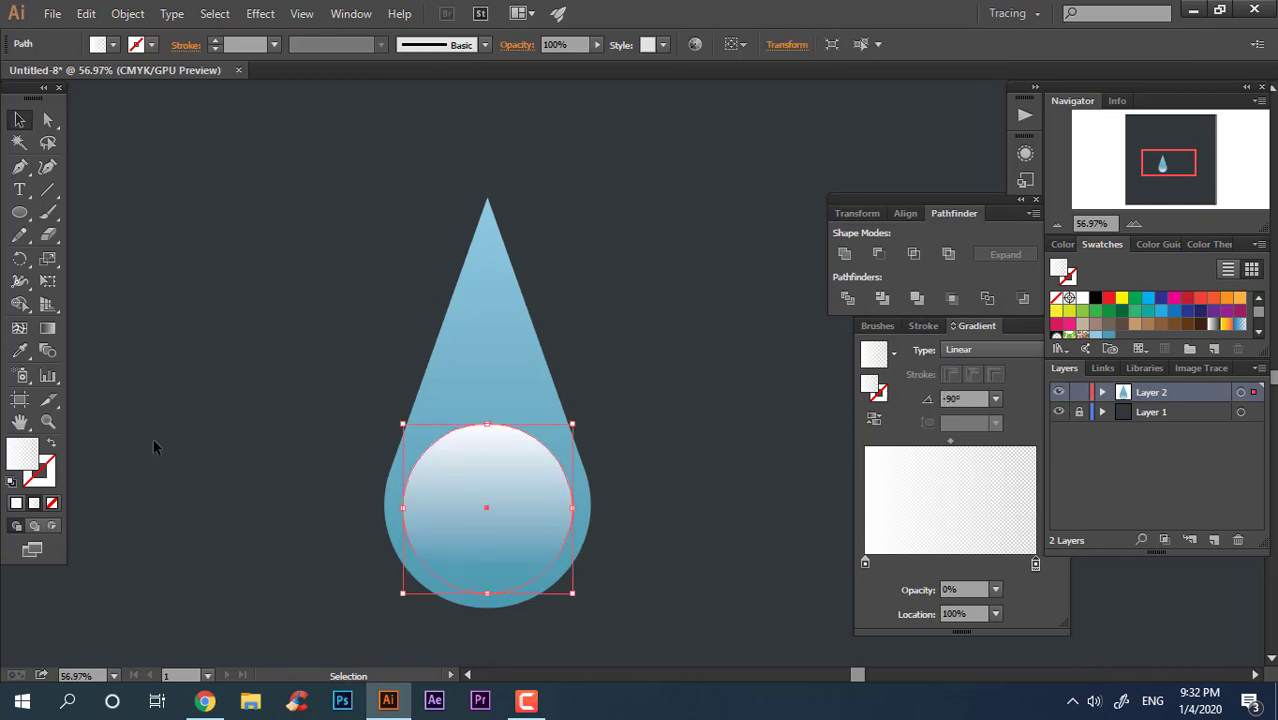
Adjust the circle's gradient to run from above the circle into its lower part, and set the circle's opacity to 47%
click(40, 333)
drag(487, 400, 490, 540)
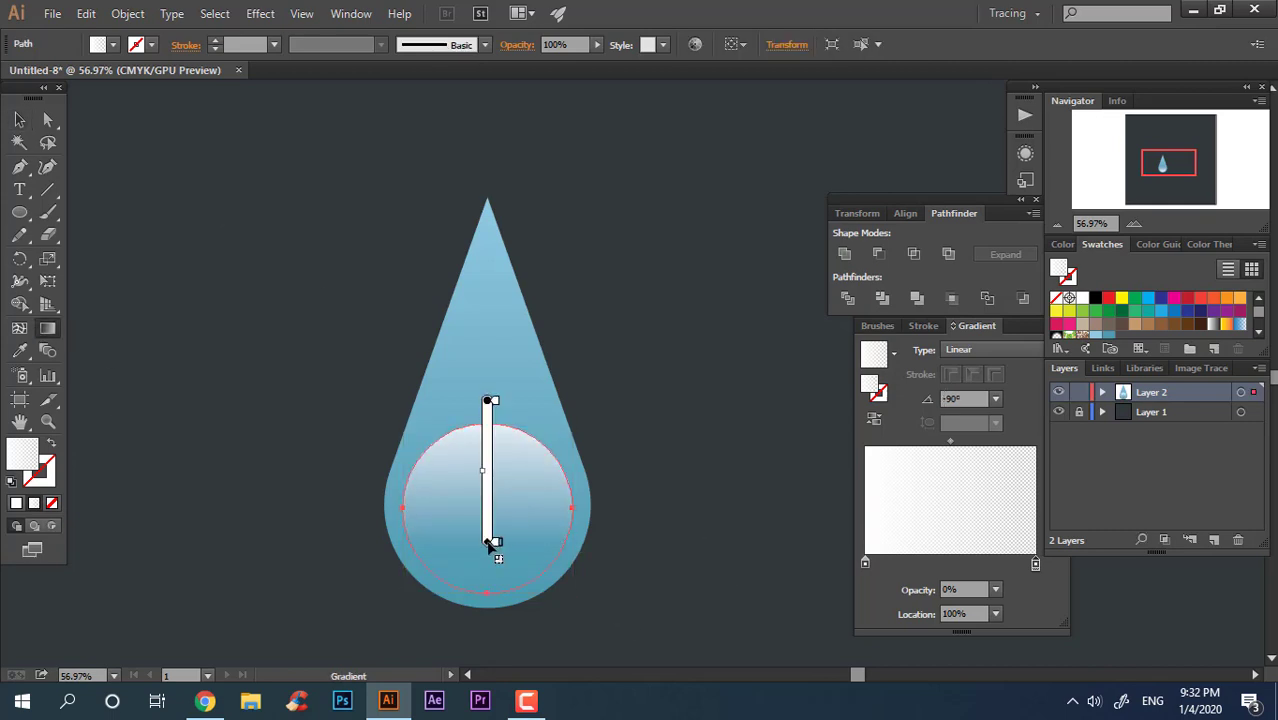
click(597, 44)
click(556, 60)
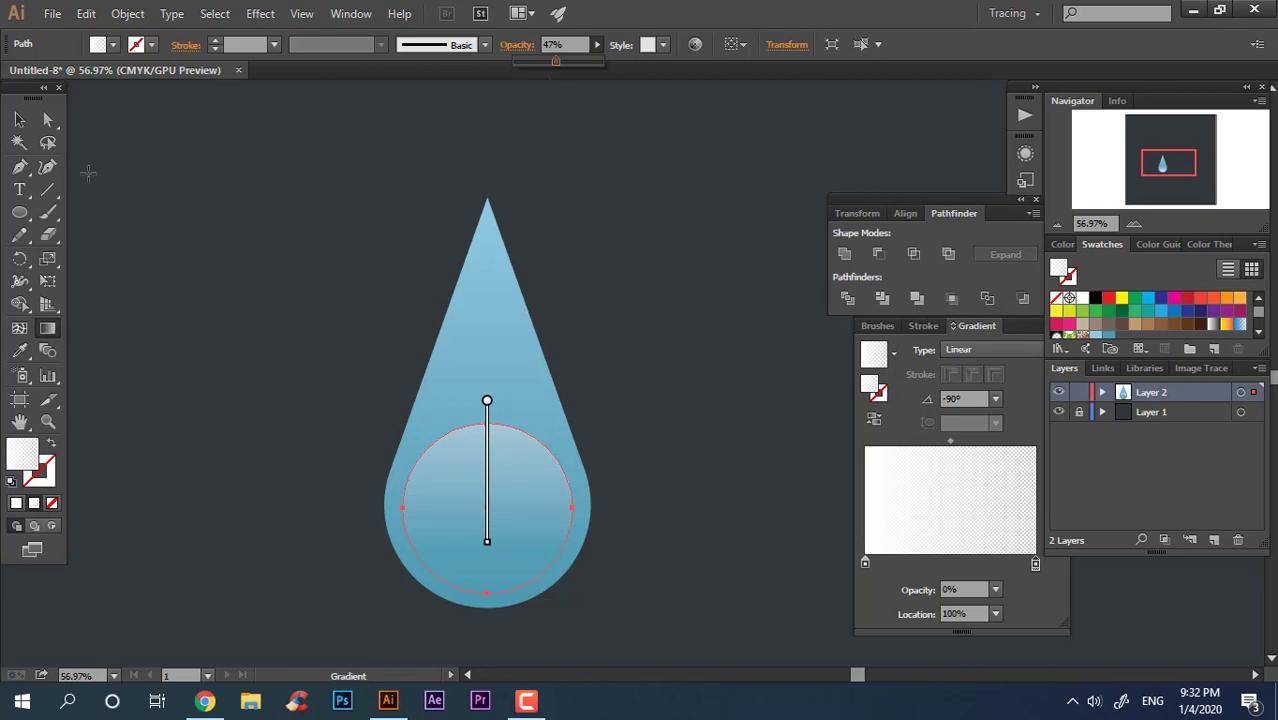
click(20, 120)
click(696, 414)
key(z)
drag(736, 398, 668, 386)
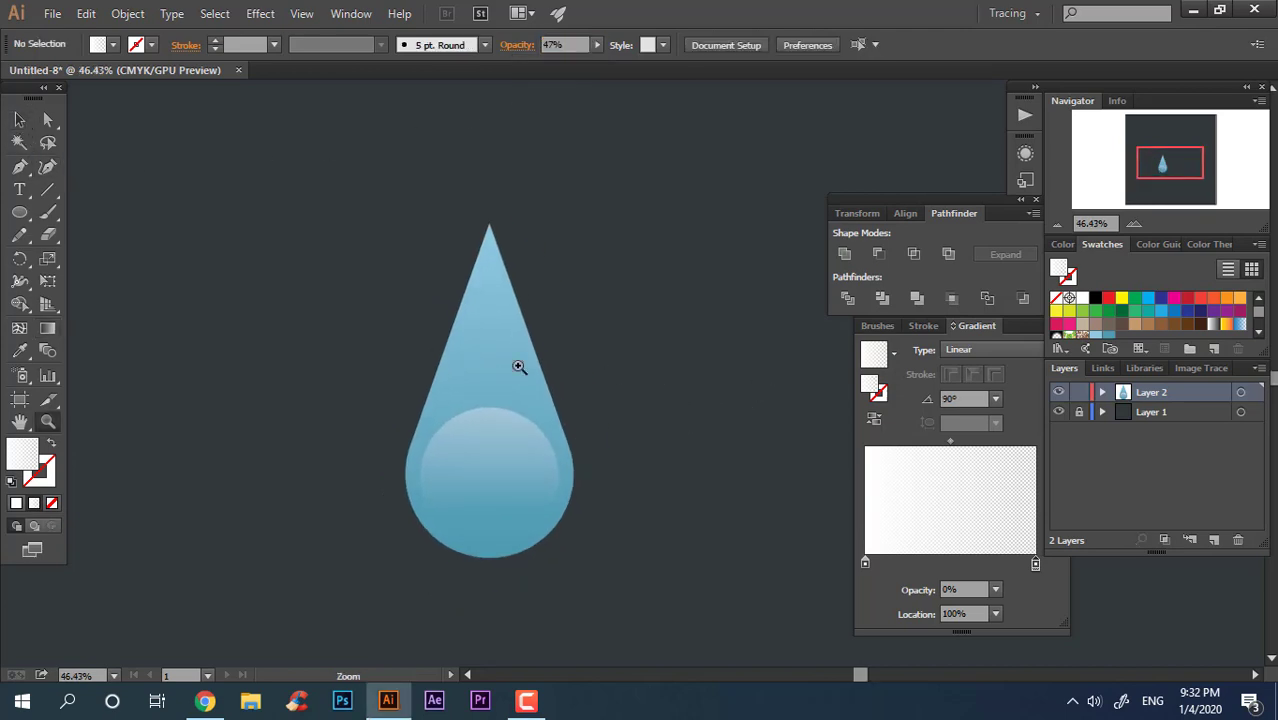
Draw a rectangle about 566 × 549 pt over the lower part of the drop
drag(466, 366, 579, 402)
drag(551, 337, 485, 432)
click(18, 121)
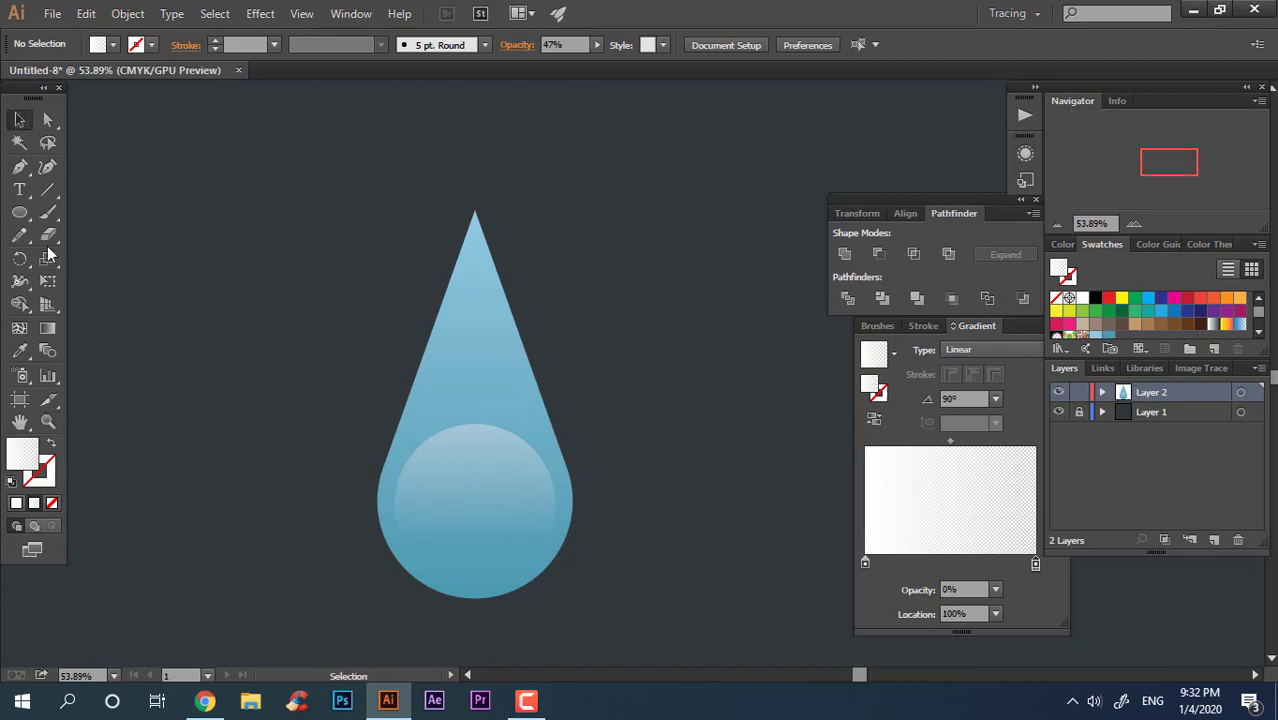
click(18, 167)
drag(27, 222, 95, 211)
click(556, 427)
click(670, 383)
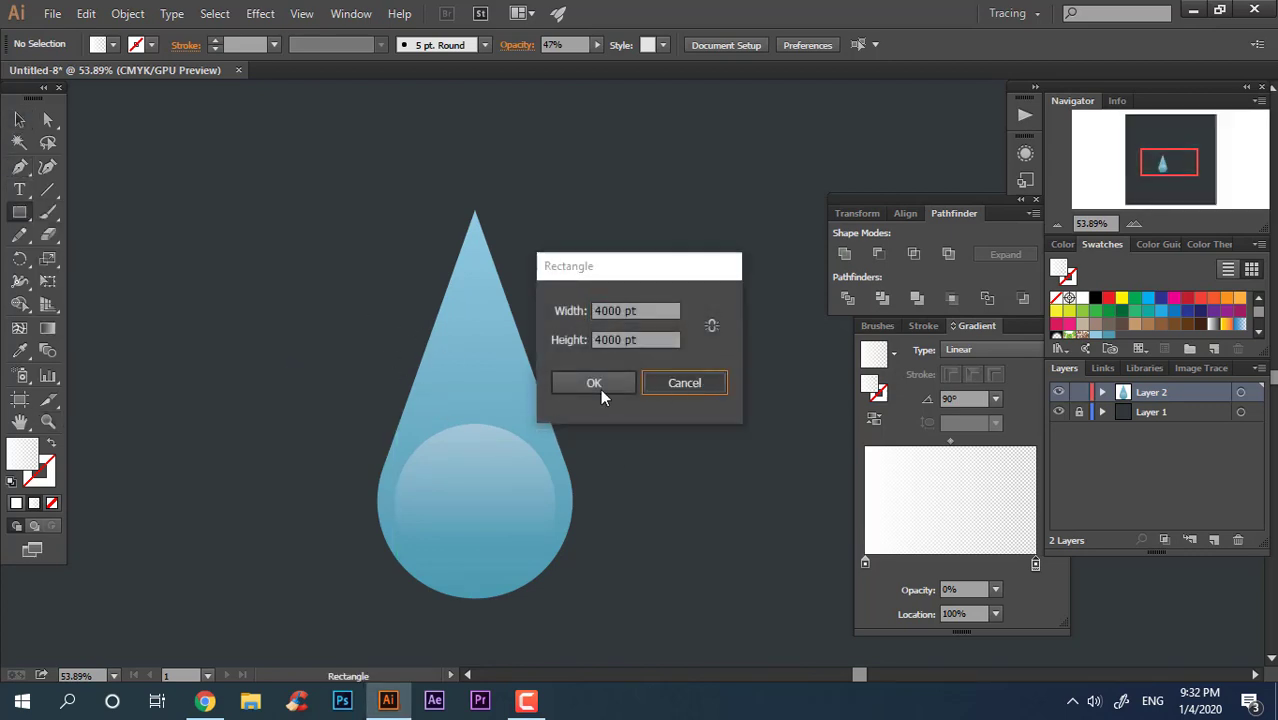
mouse_move(340, 344)
mouse_down()
mouse_move(619, 523)
mouse_move(626, 621)
mouse_up()
Fill the rectangle with medium blue and move it so its bottom edge lines up with the drop's bottom
click(1147, 312)
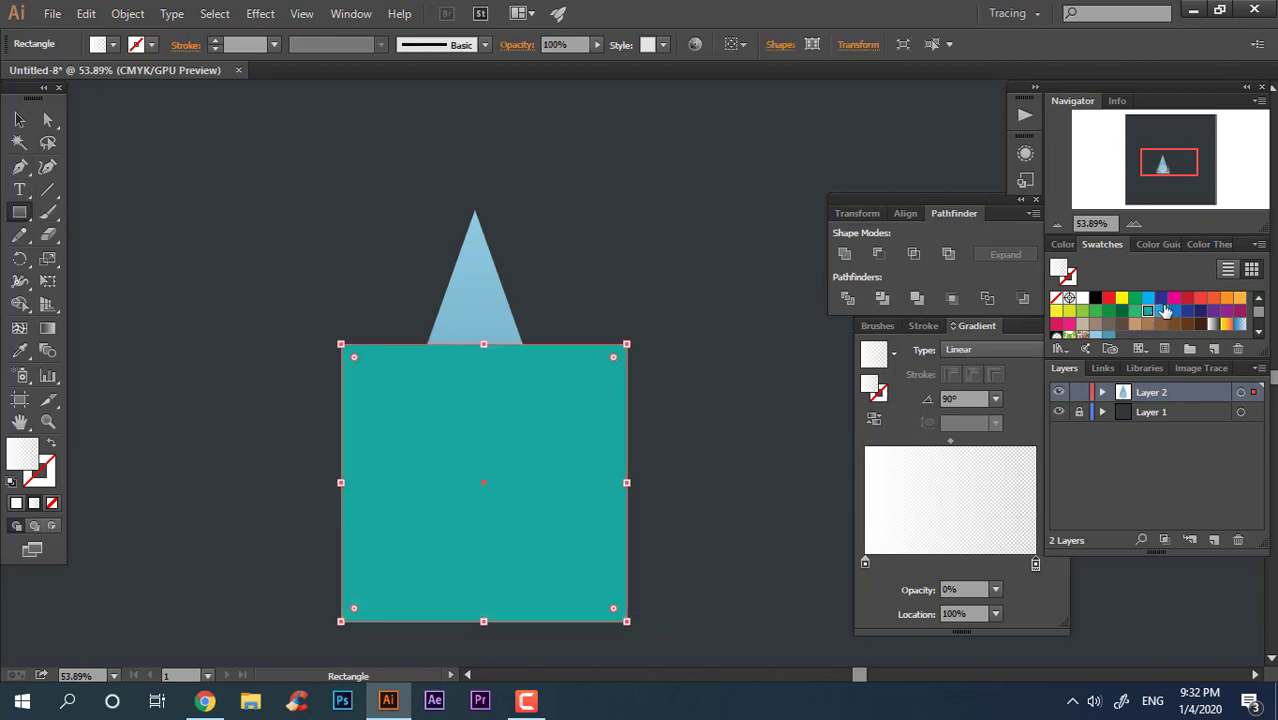
click(1160, 311)
click(1176, 322)
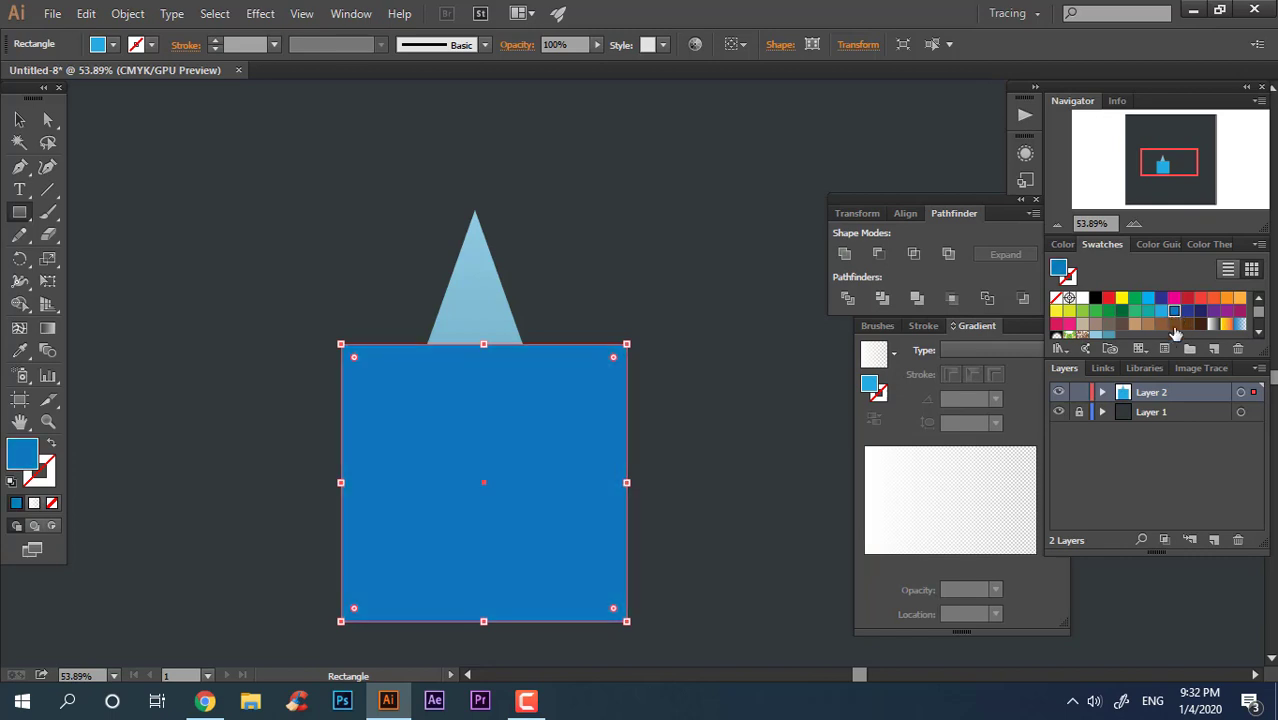
scroll(1170, 325, down, 3)
click(19, 119)
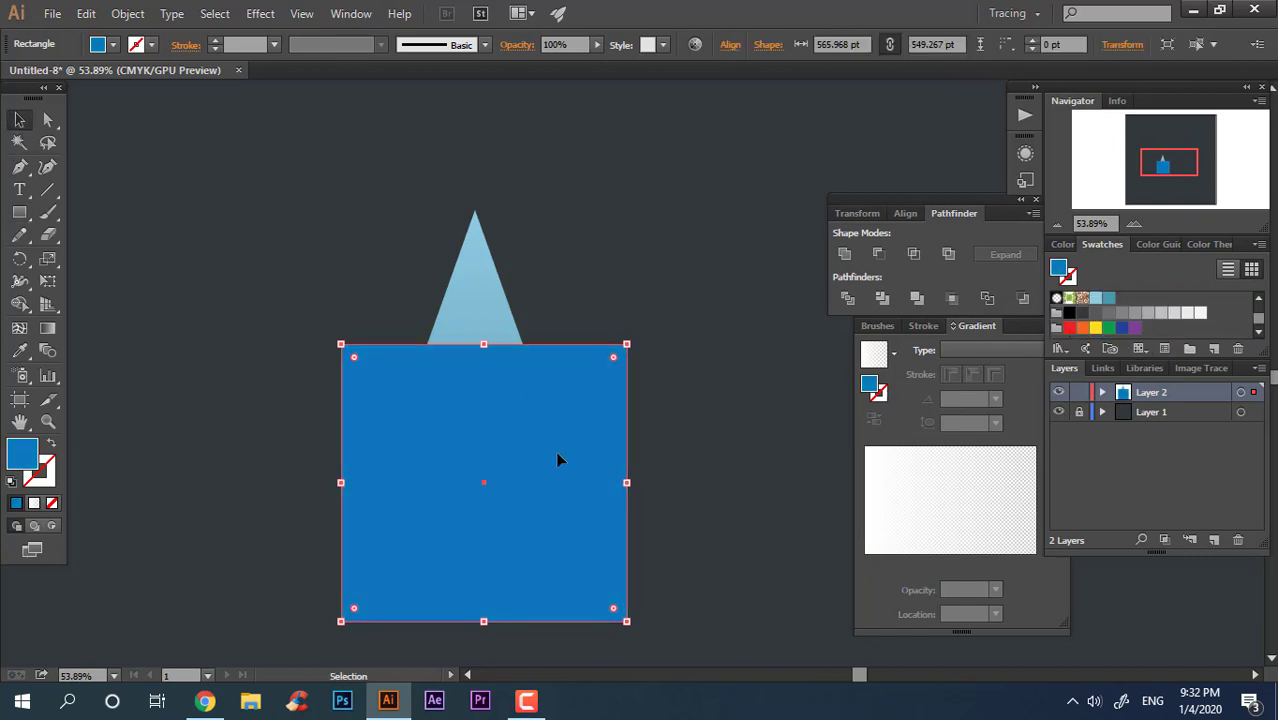
drag(559, 457, 536, 434)
click(762, 534)
Draw a narrow upright bar across the blue rectangle's top edge and place two copies of it at uneven heights to its right
key(ctrl+a)
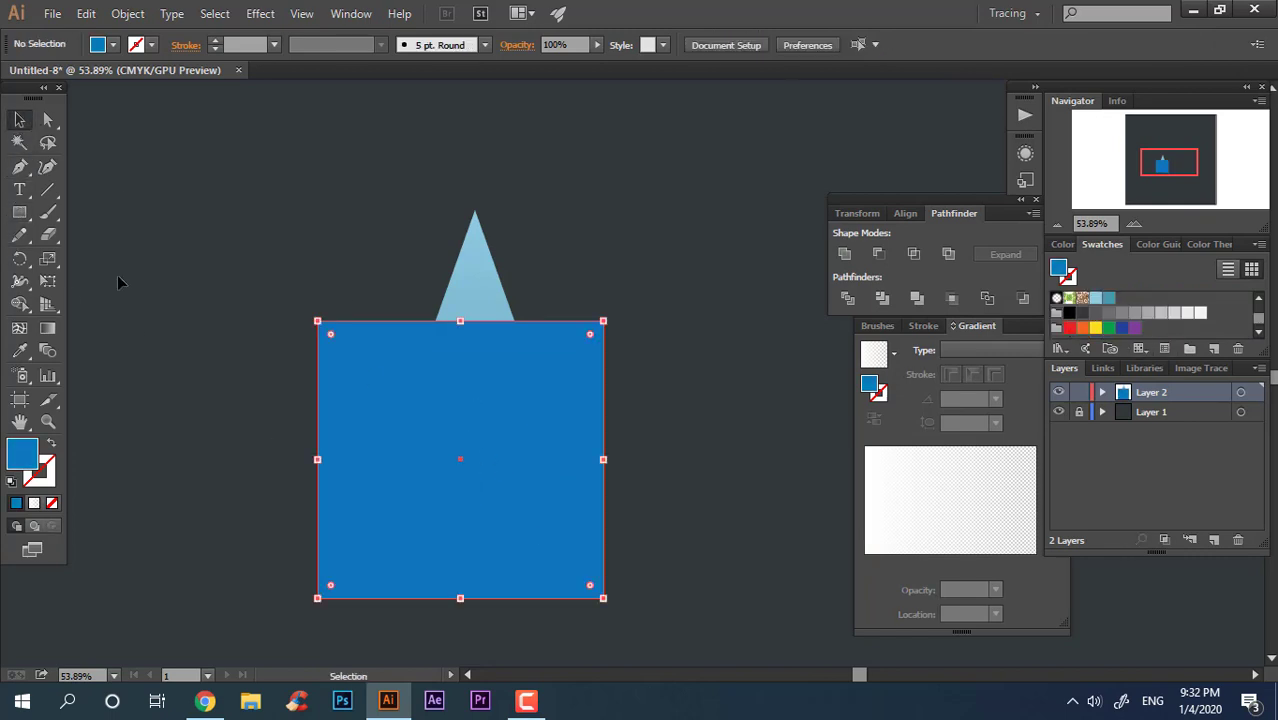
key(m)
drag(403, 259, 442, 372)
click(22, 119)
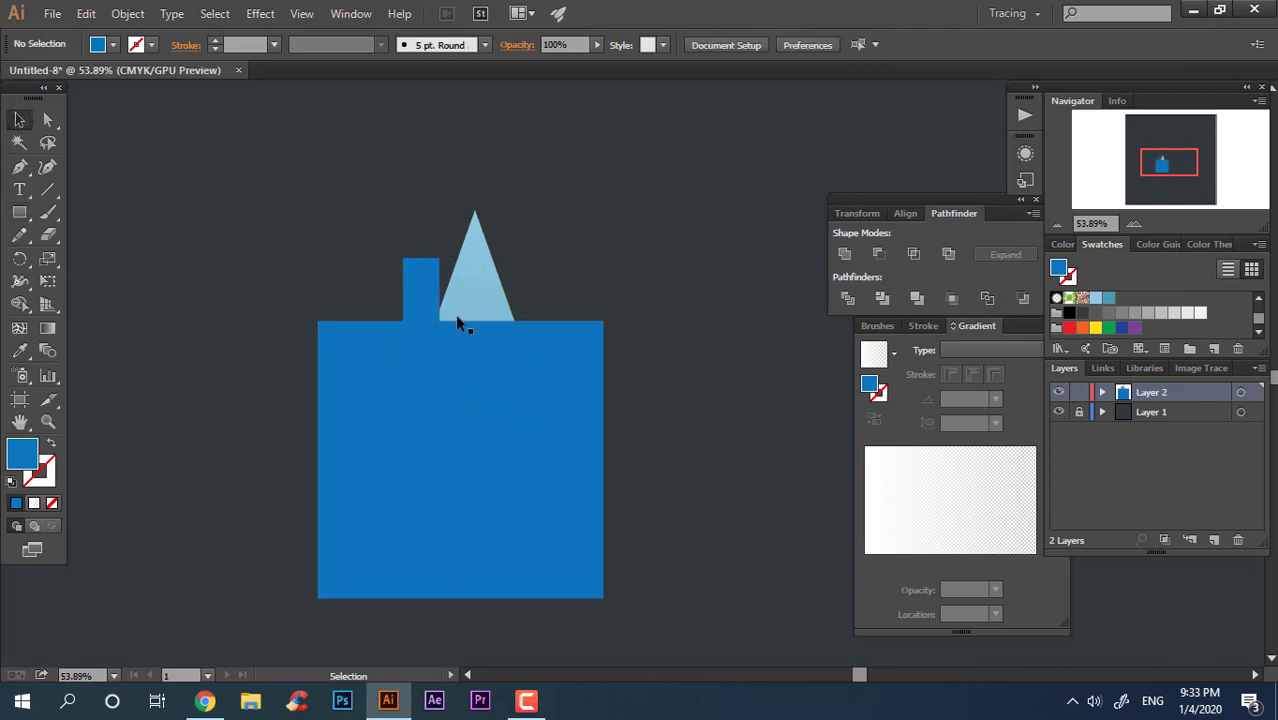
drag(420, 325, 572, 326)
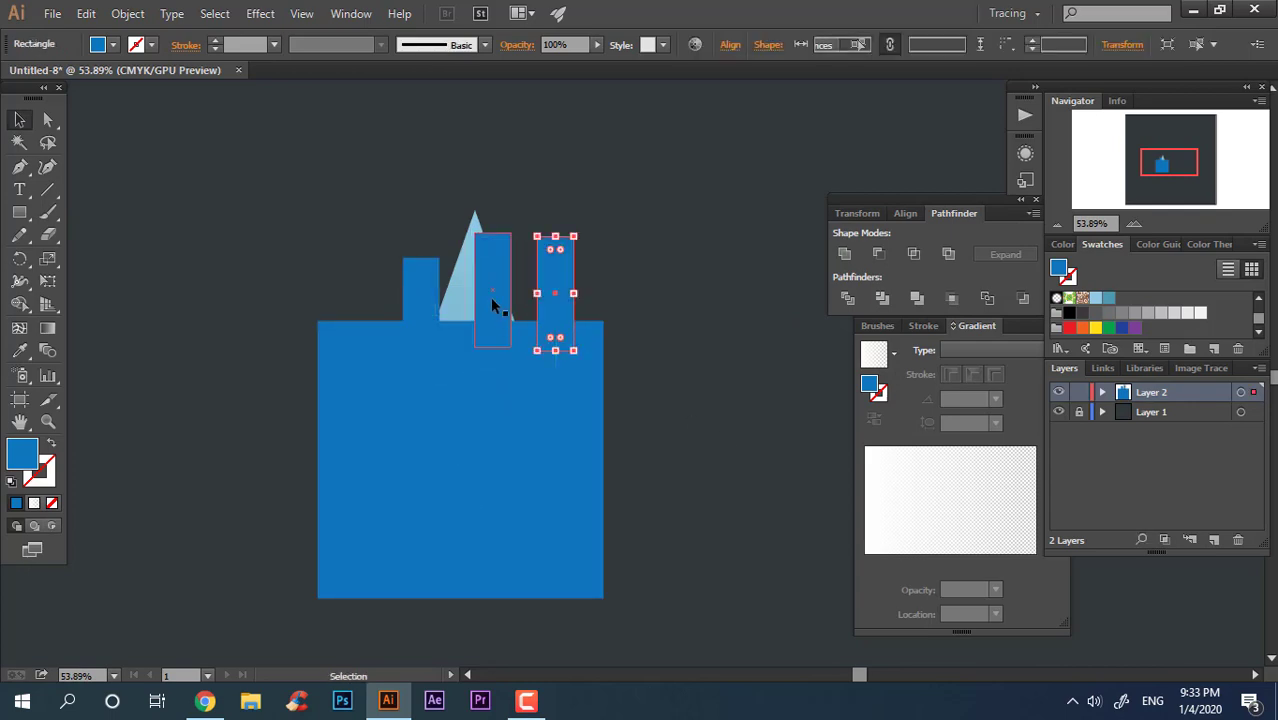
drag(494, 297, 541, 303)
shift+click(450, 290)
shift+click(497, 289)
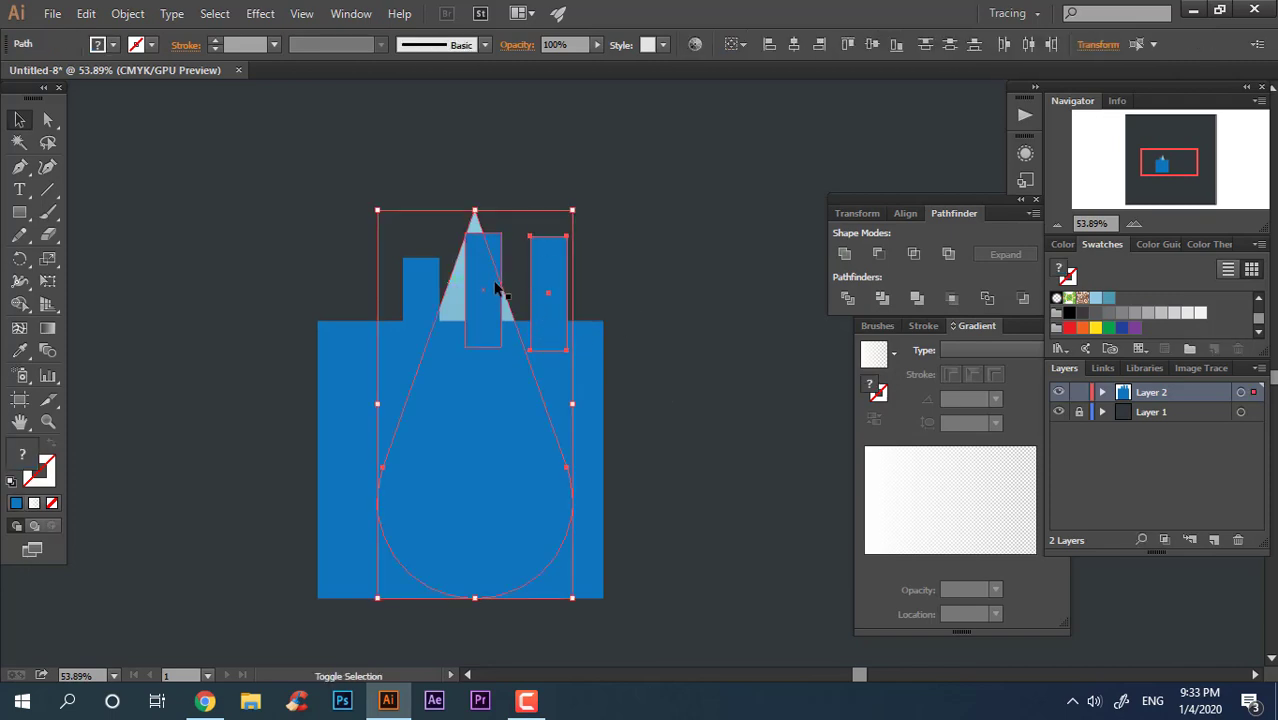
key(period)
click(652, 456)
key(ctrl+z)
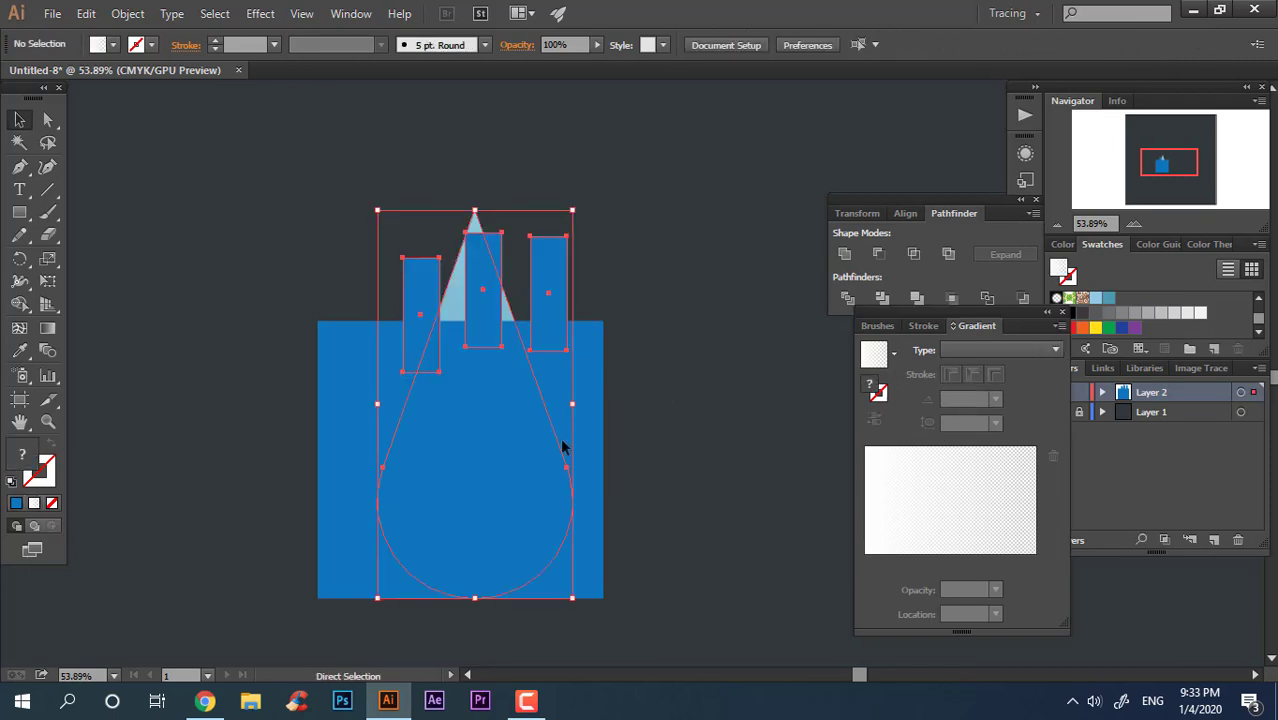
Narrow the large blue rectangle by moving its left edge inward, just outside the drop
ctrl+click(564, 446)
click(588, 416)
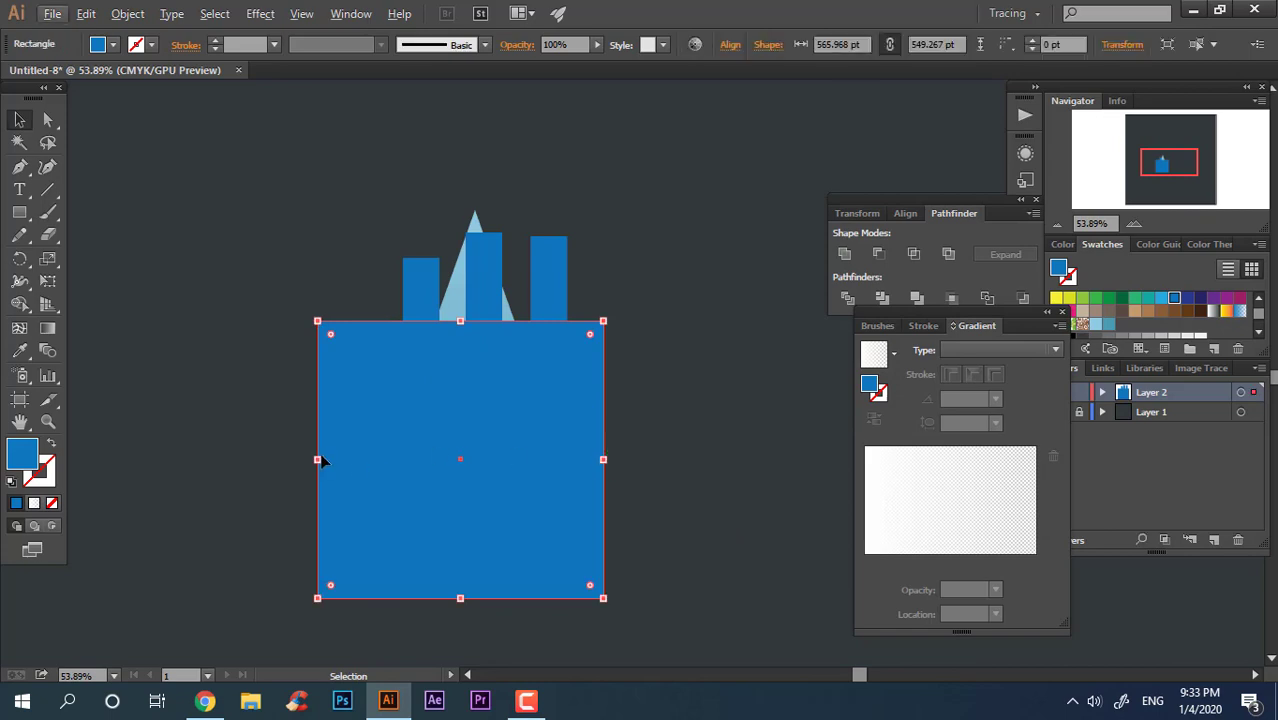
drag(320, 460, 368, 458)
Divide the large rectangle and the three narrow bars with Pathfinder and ungroup the resulting pieces
click(548, 300)
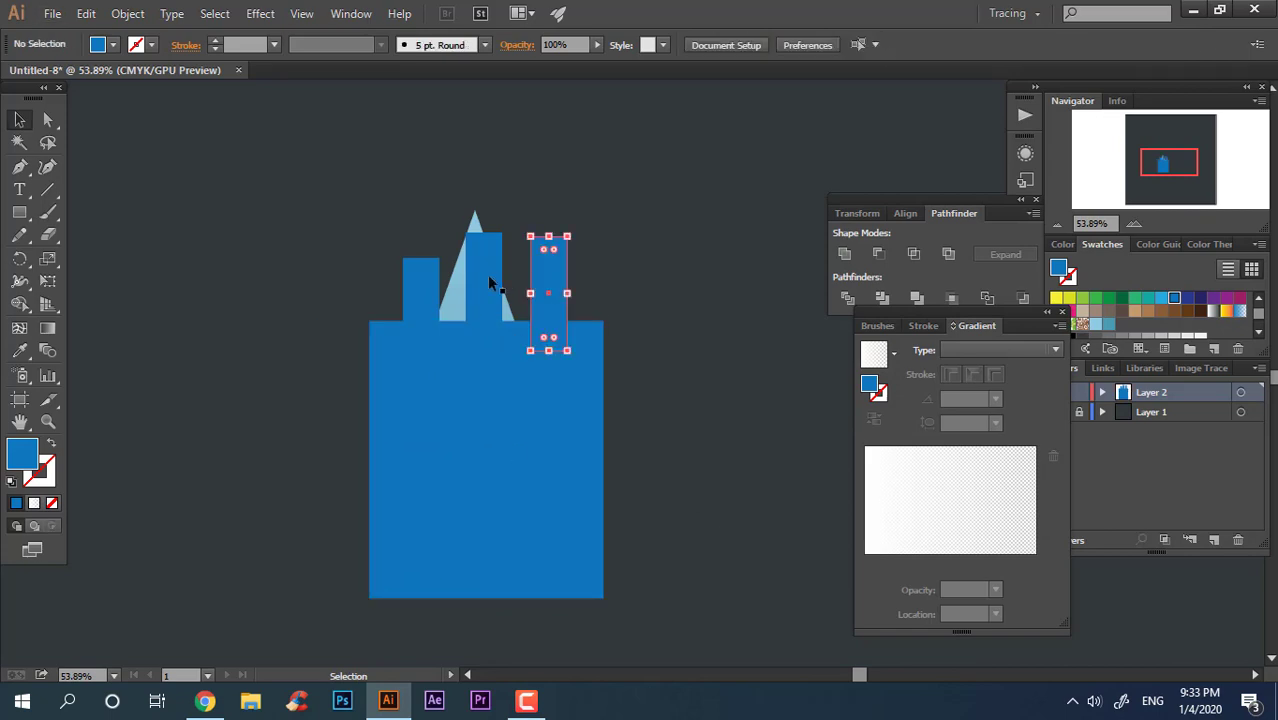
shift+click(489, 283)
shift+click(428, 285)
shift+click(588, 424)
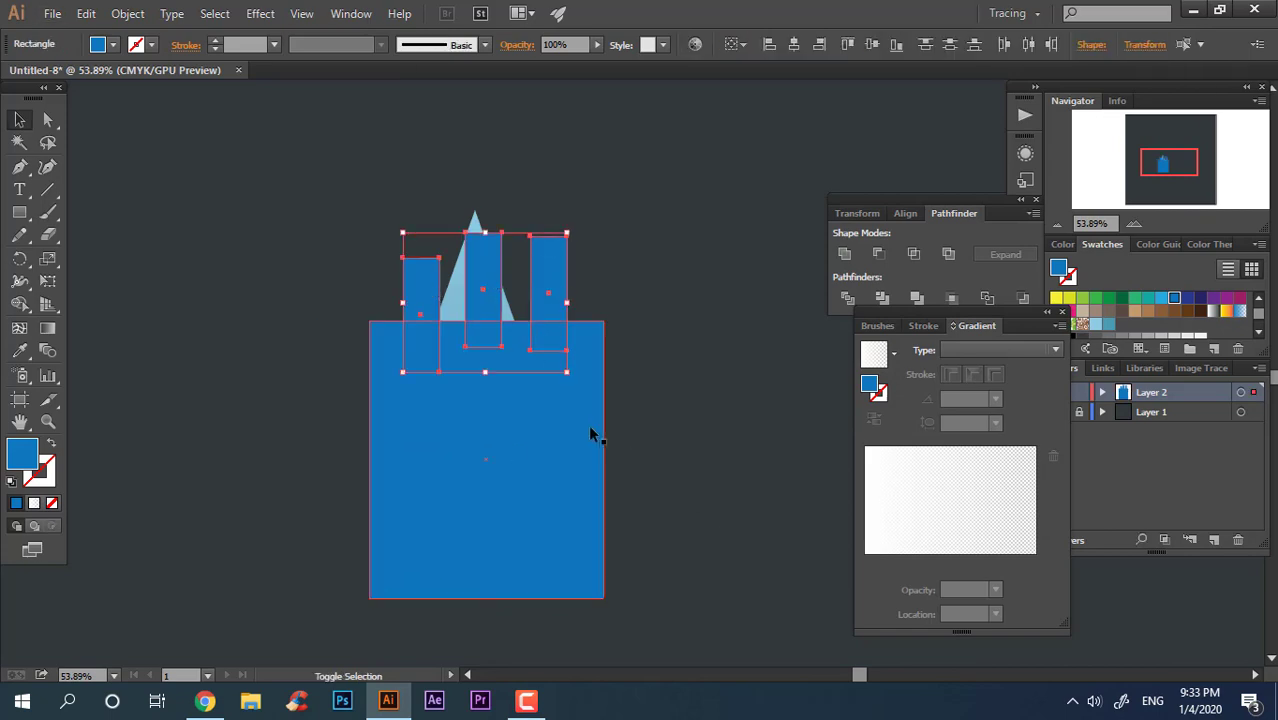
key(ctrl+4)
right_click(492, 362)
click(610, 475)
click(742, 449)
Delete the bar pieces above and inside the large rectangle, cutting three notches into its top edge
click(543, 259)
shift+click(488, 265)
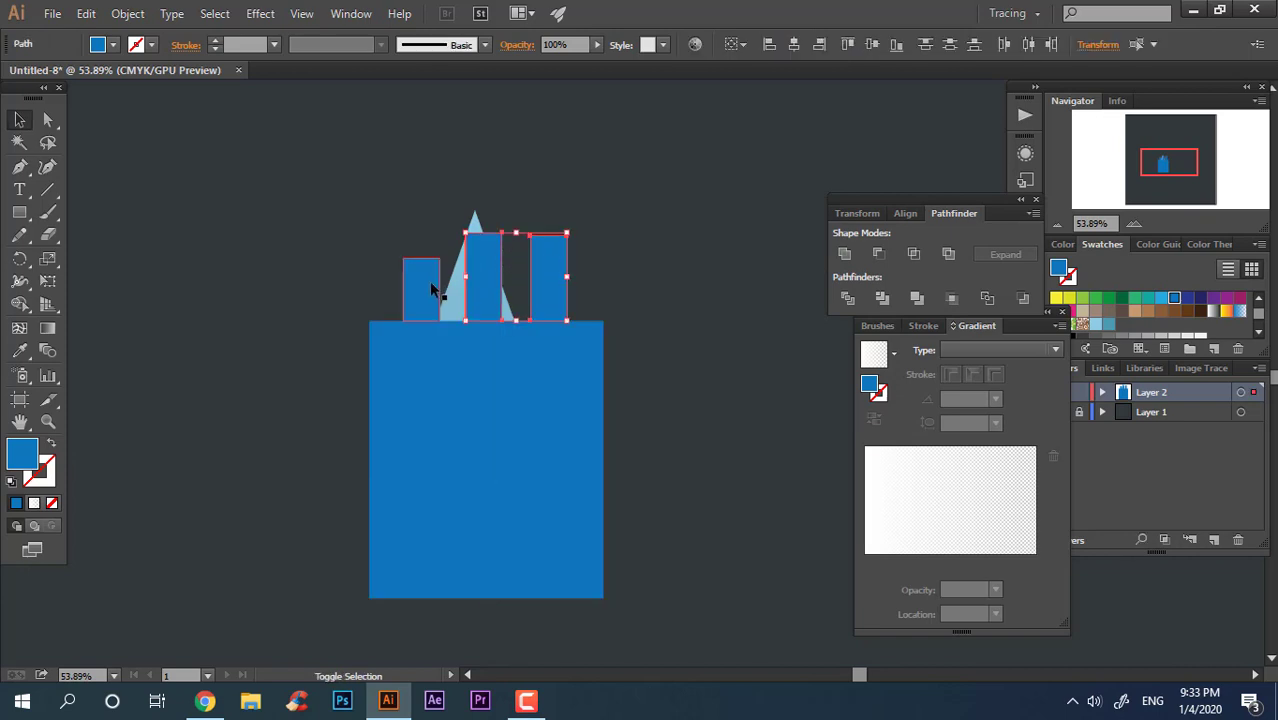
shift+click(432, 290)
key(Delete)
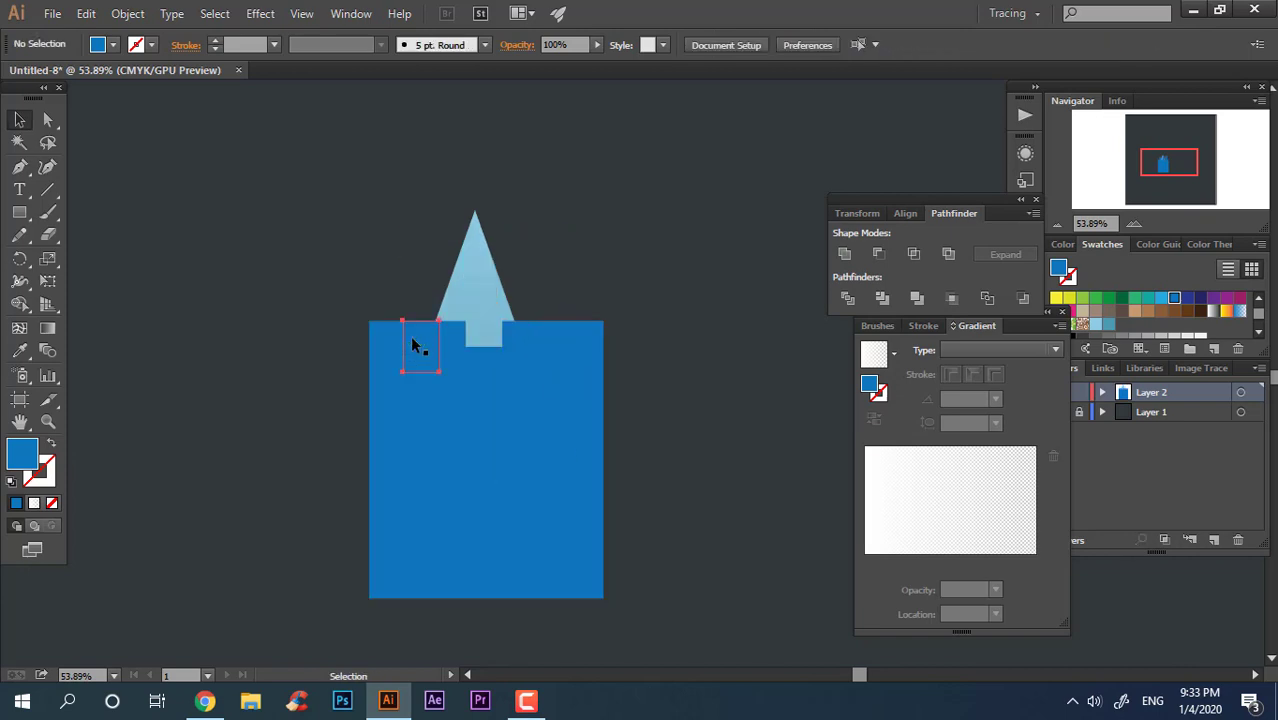
click(412, 338)
key(Delete)
click(570, 333)
click(556, 335)
click(570, 305)
click(553, 342)
key(Delete)
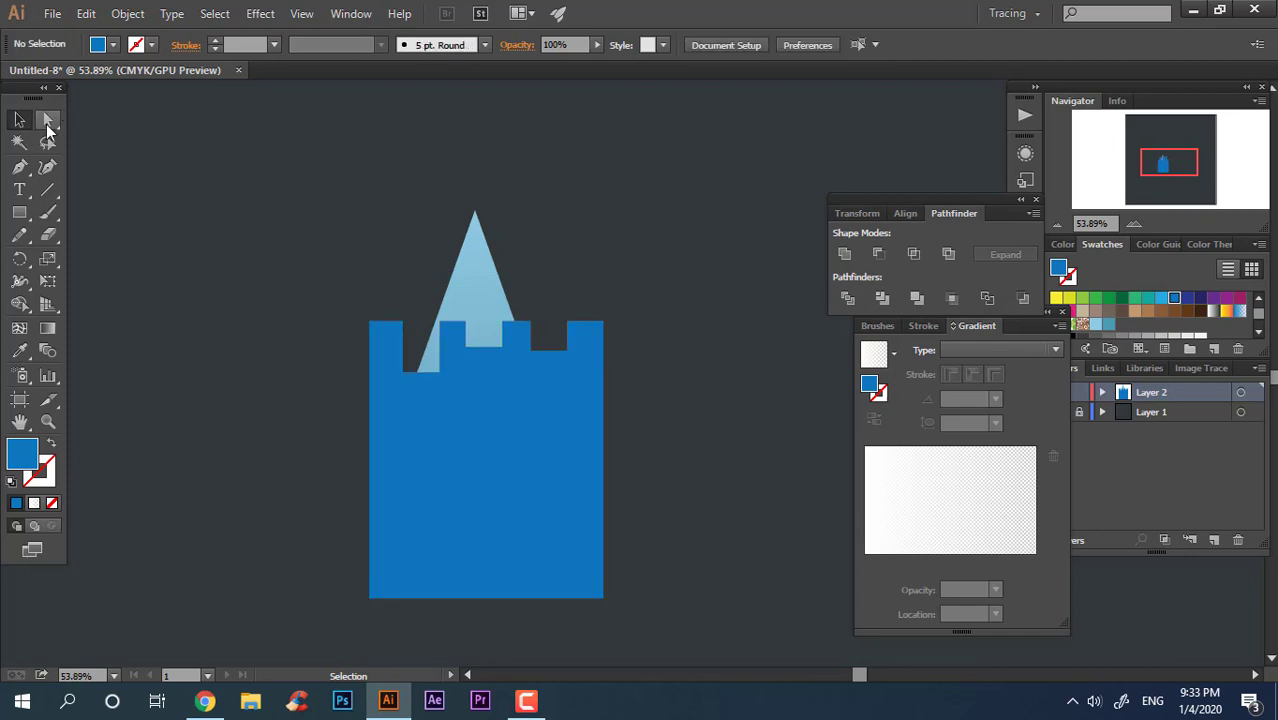
Taper the notched shape toward its top with the Free Transform tool's perspective distortion
click(493, 420)
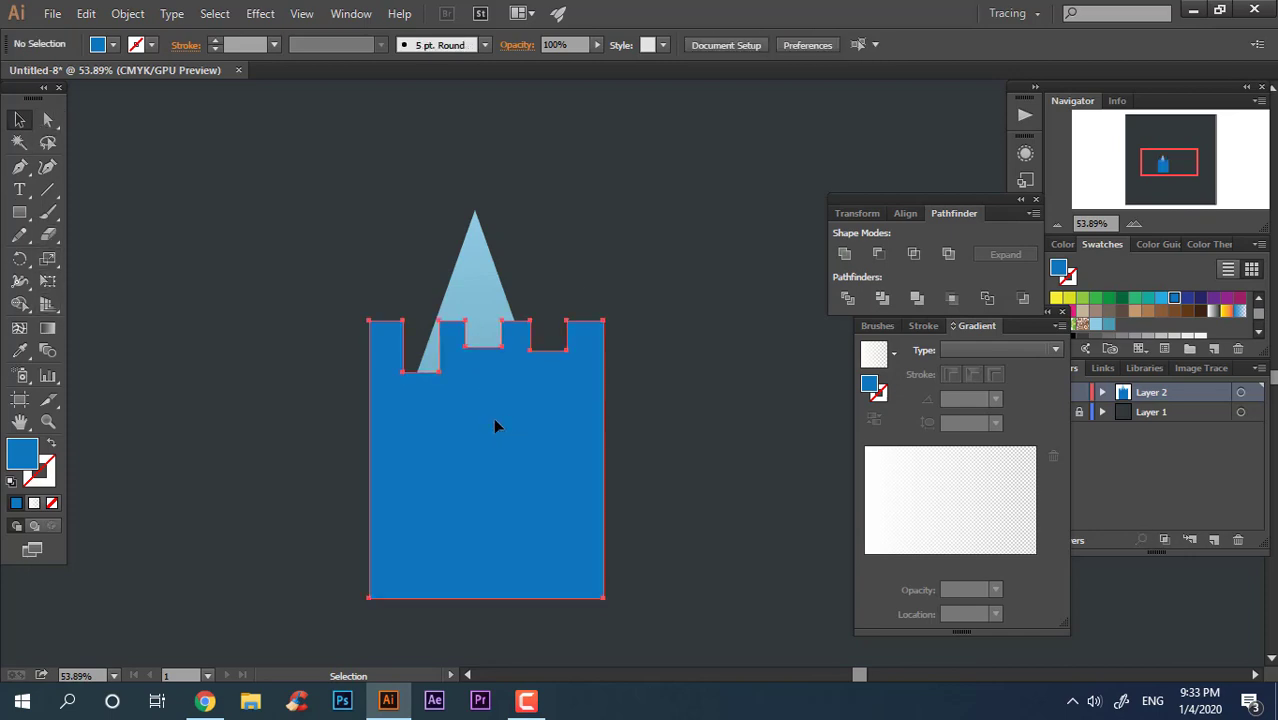
click(49, 285)
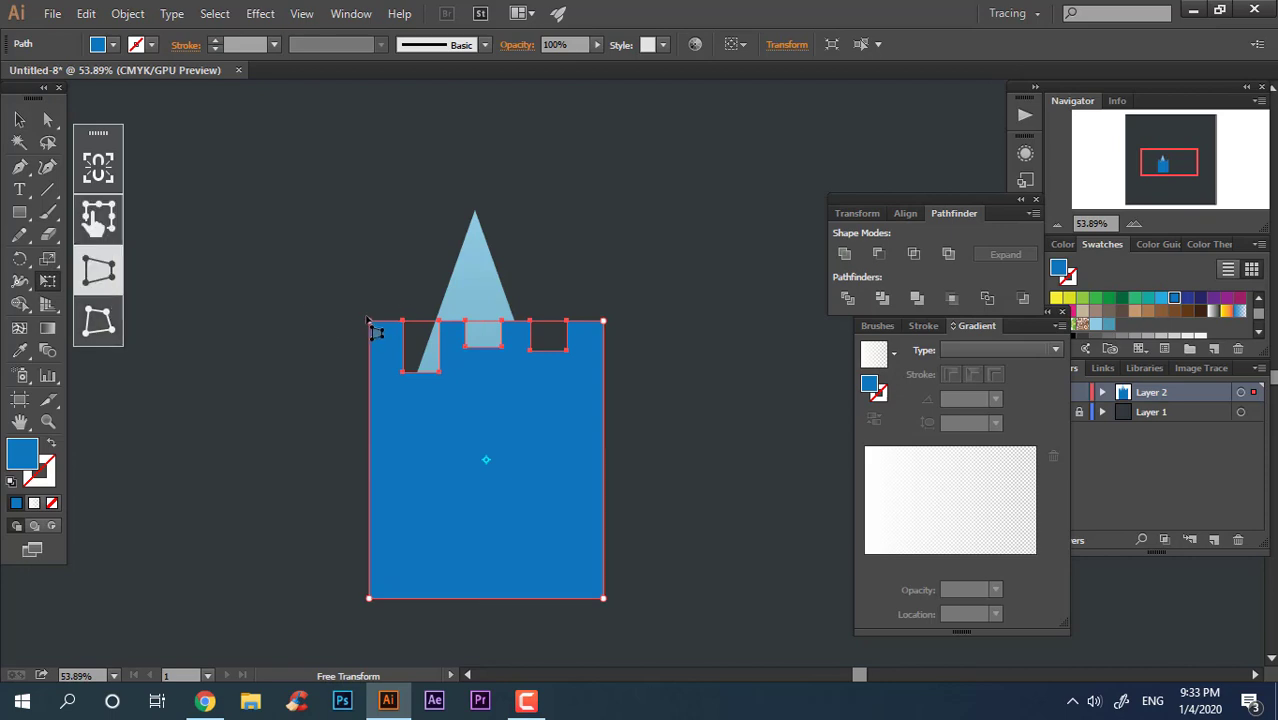
drag(370, 322, 402, 322)
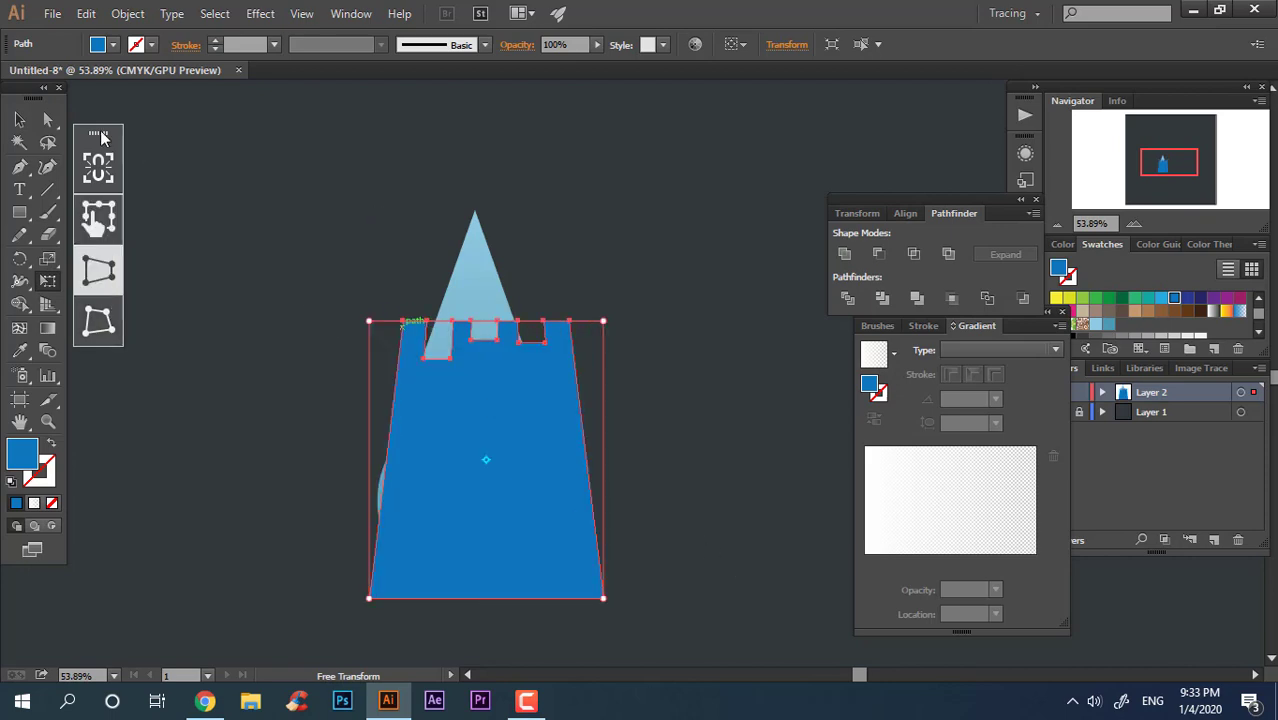
key(a)
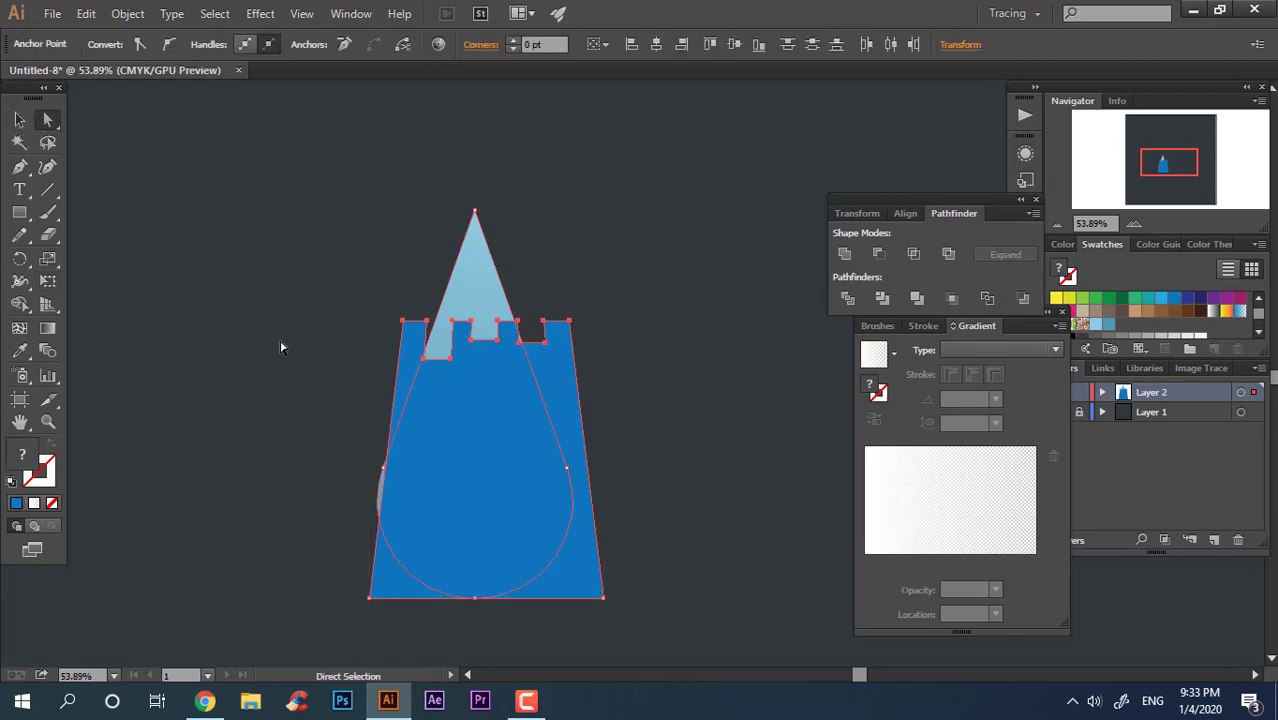
Move the tapered shape to the right of the drop and fully round the corners of its notched top edge
click(656, 479)
drag(588, 542, 830, 545)
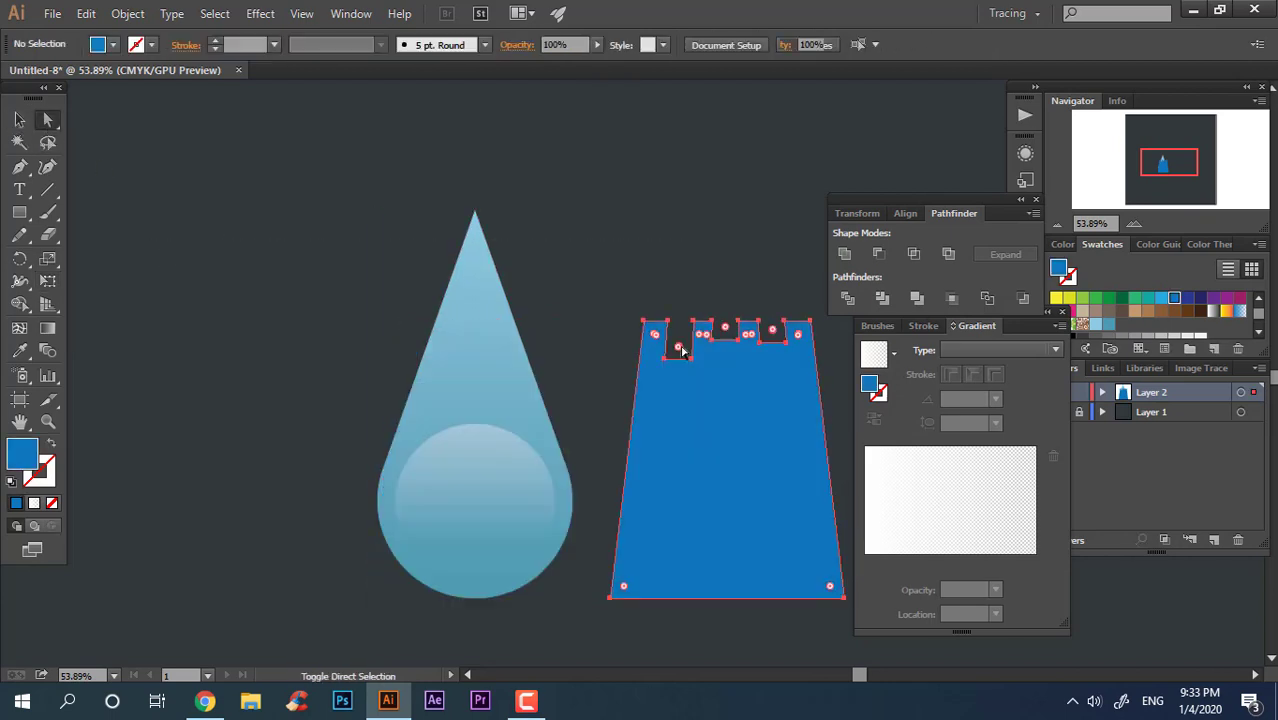
drag(584, 380, 860, 300)
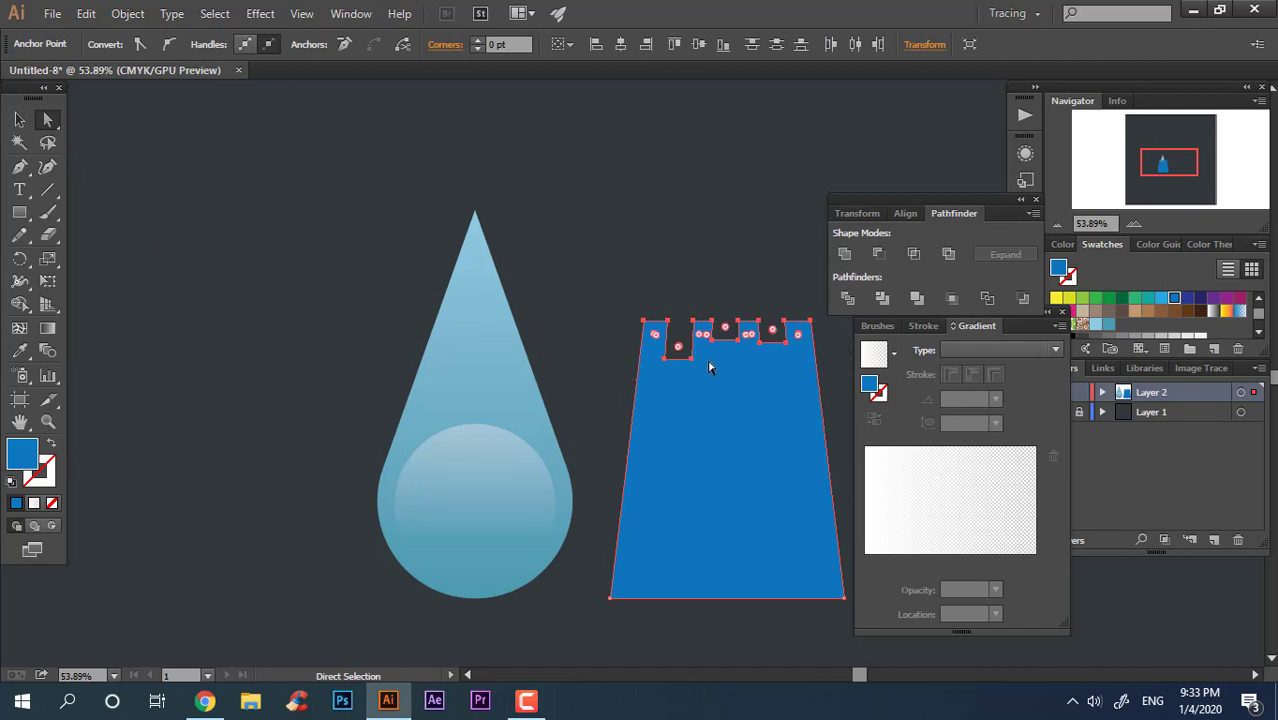
drag(677, 347, 696, 152)
click(712, 245)
Move the rounded shape back over the lower part of the drop and centre it horizontally on the drop
drag(755, 383, 638, 365)
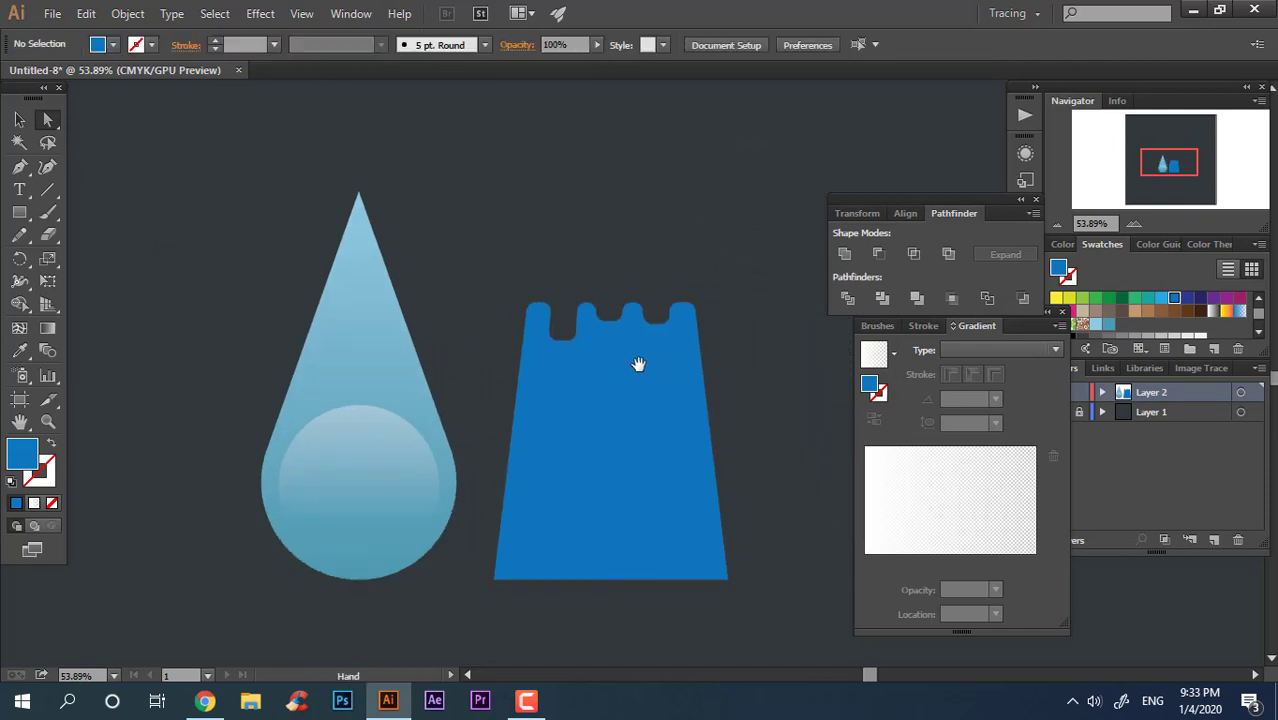
drag(680, 346, 462, 341)
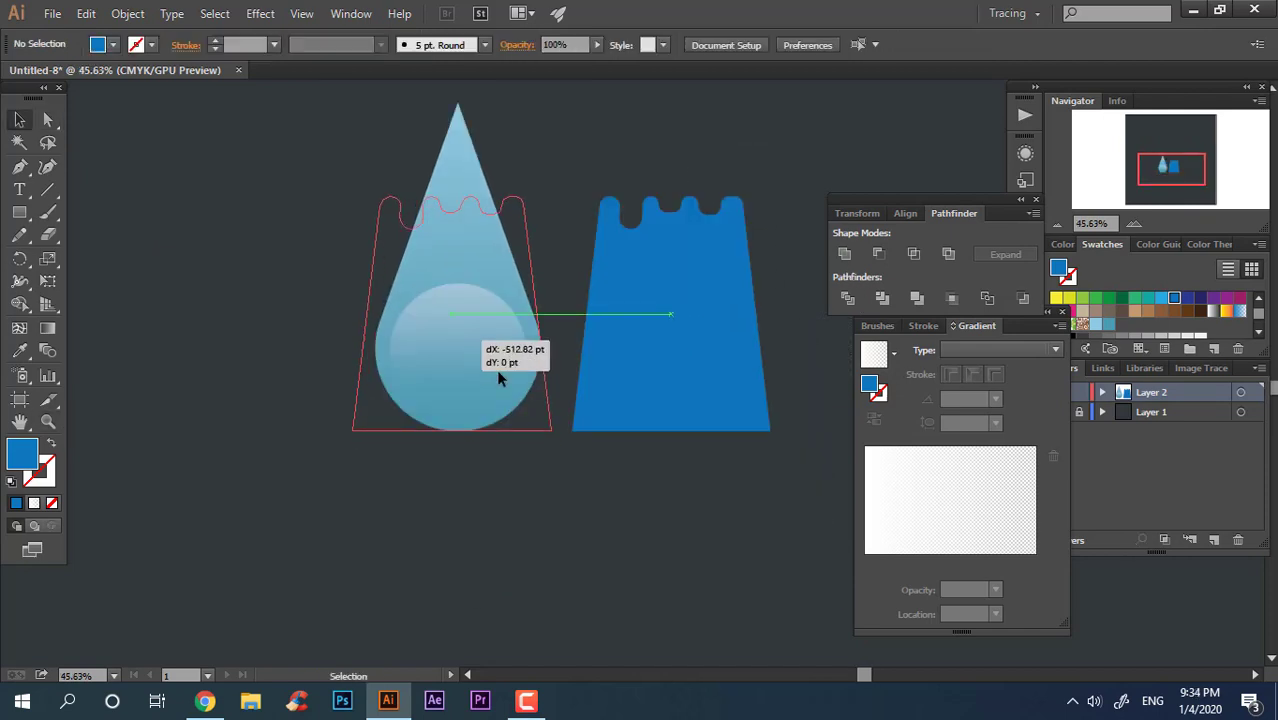
drag(628, 495, 430, 310)
click(651, 345)
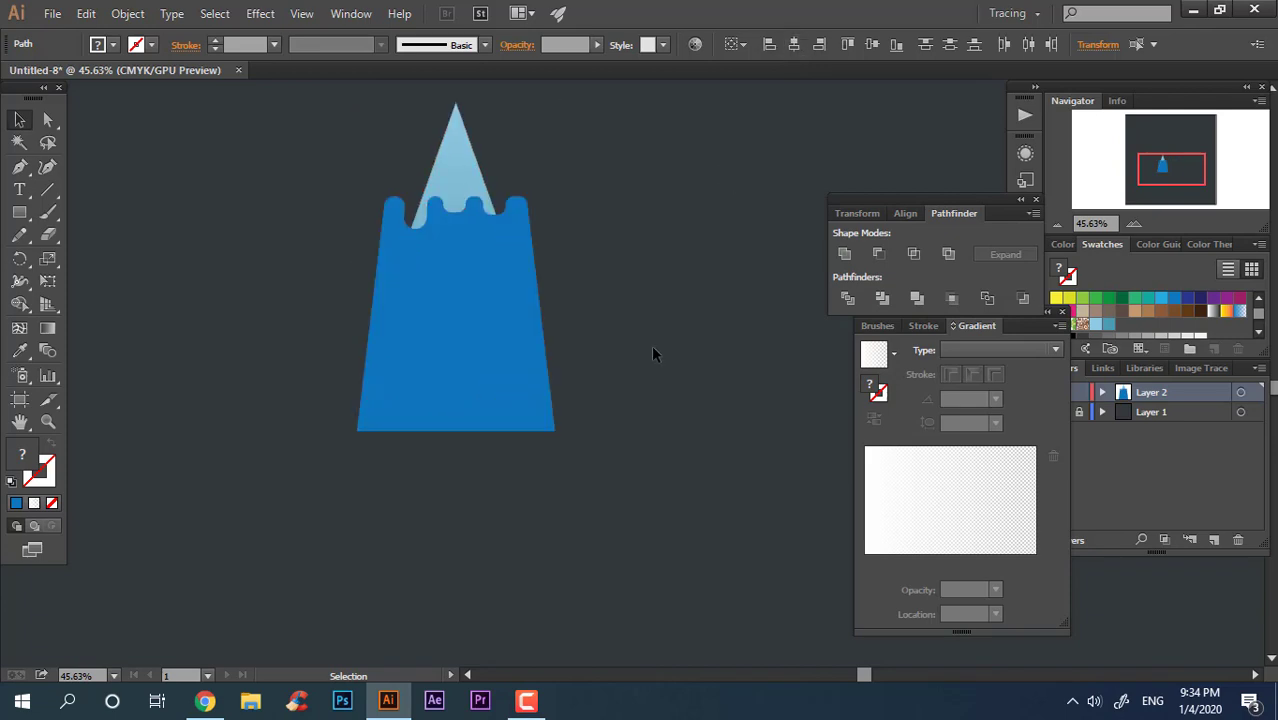
Arrange the blue shape between the drop and the highlight circle and set its opacity to 46%
click(489, 234)
key(ctrl+shift+[)
key(ctrl+])
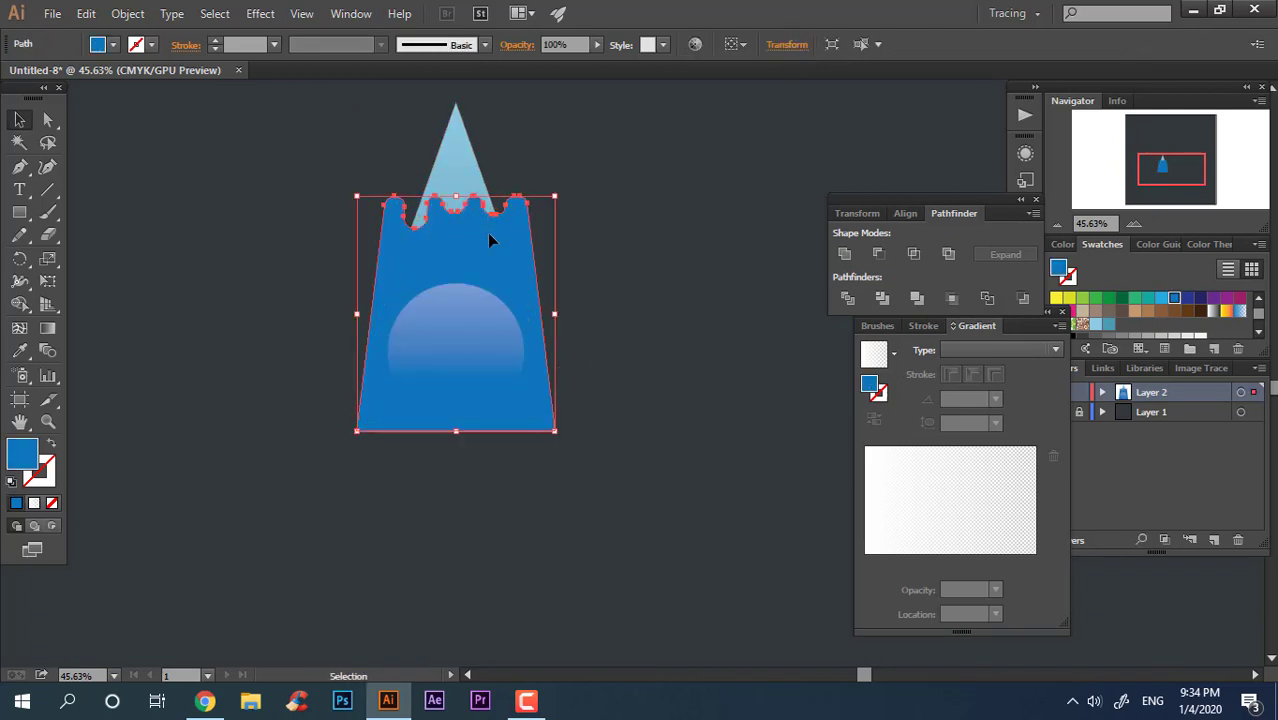
drag(596, 46, 554, 62)
click(540, 120)
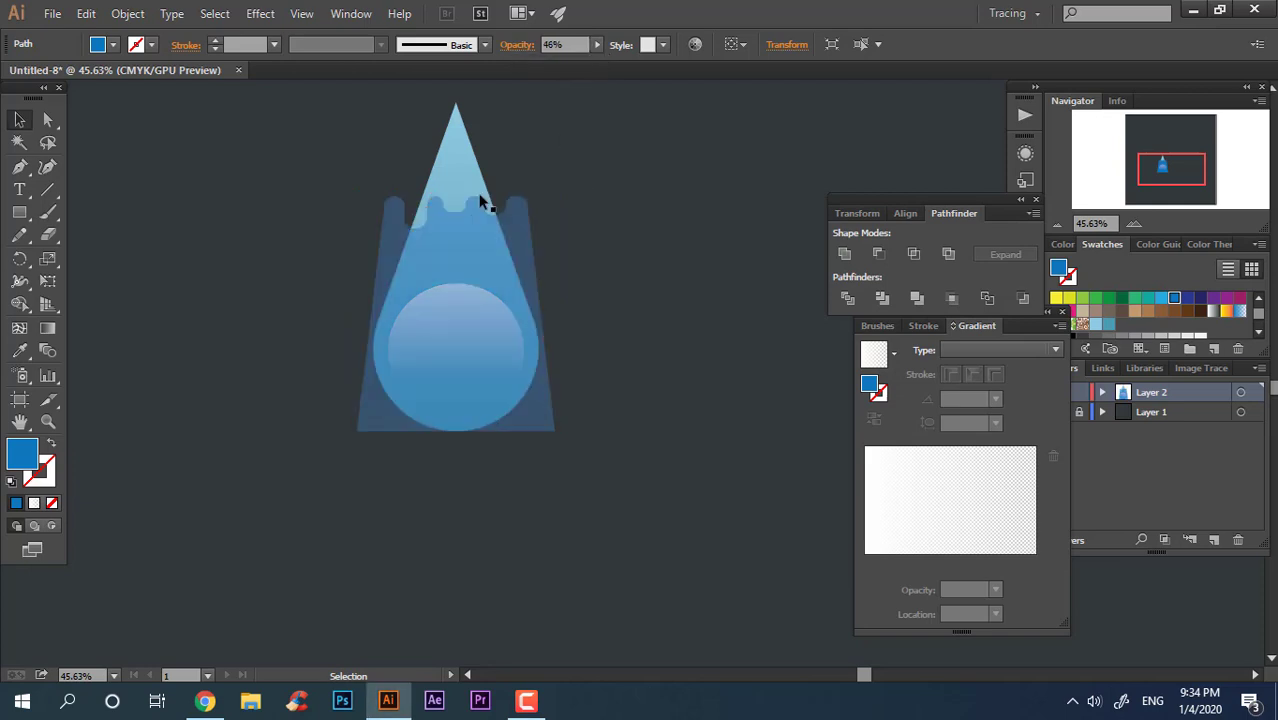
Keeping a copy of the drop in place, divide the drop and the blue shape with Pathfinder and ungroup the pieces
click(462, 171)
key(ctrl+c)
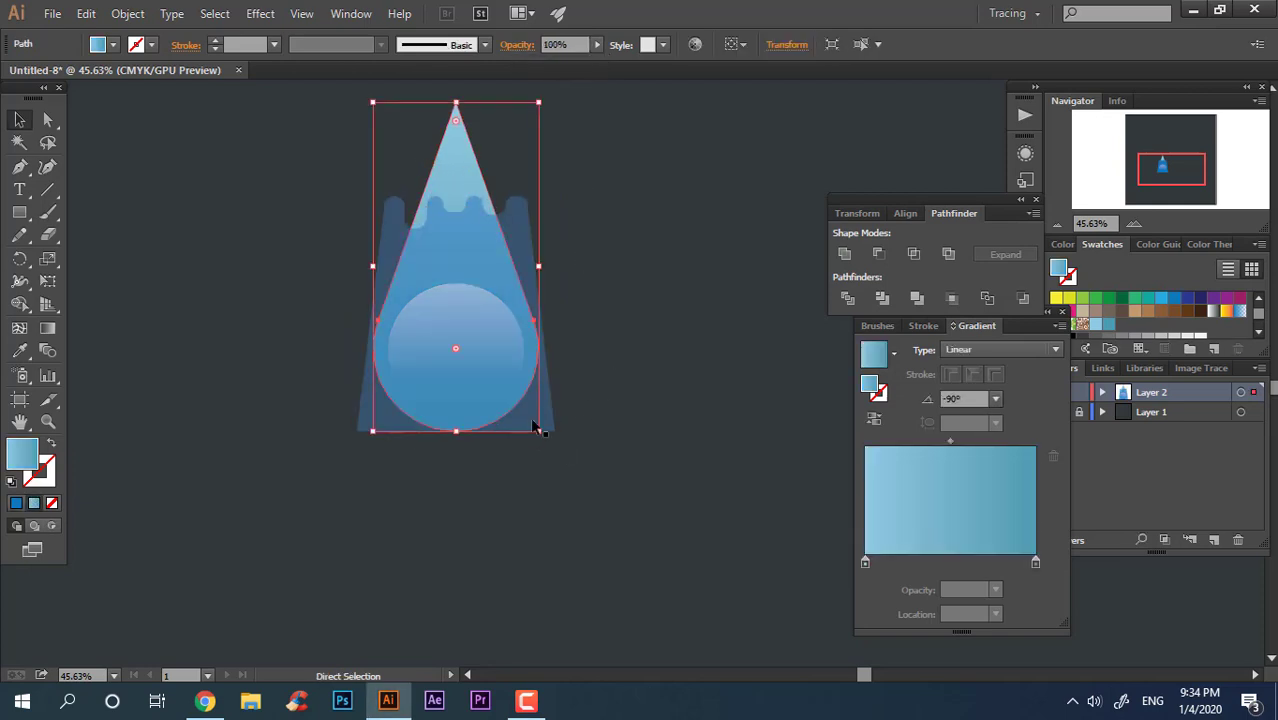
shift+click(536, 426)
right_click(450, 340)
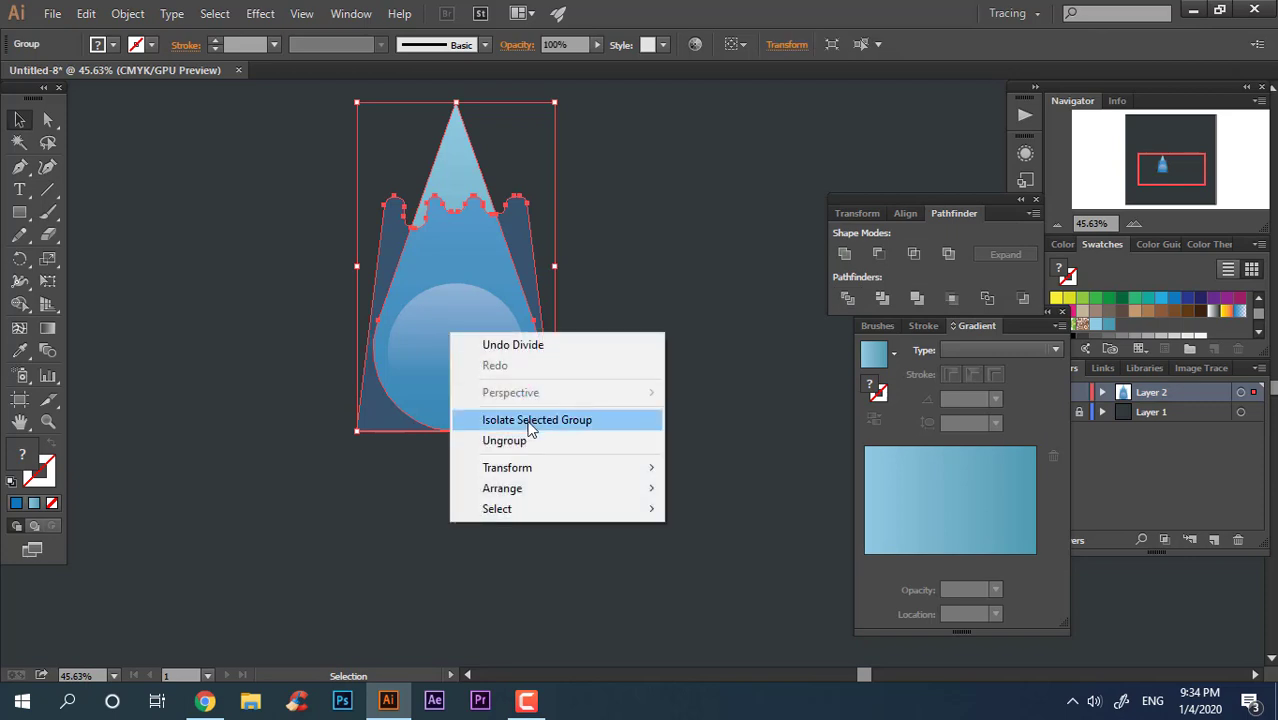
click(540, 437)
Delete the leftover pieces of the blue shape outside the drop on both sides
click(550, 422)
key(Delete)
click(375, 415)
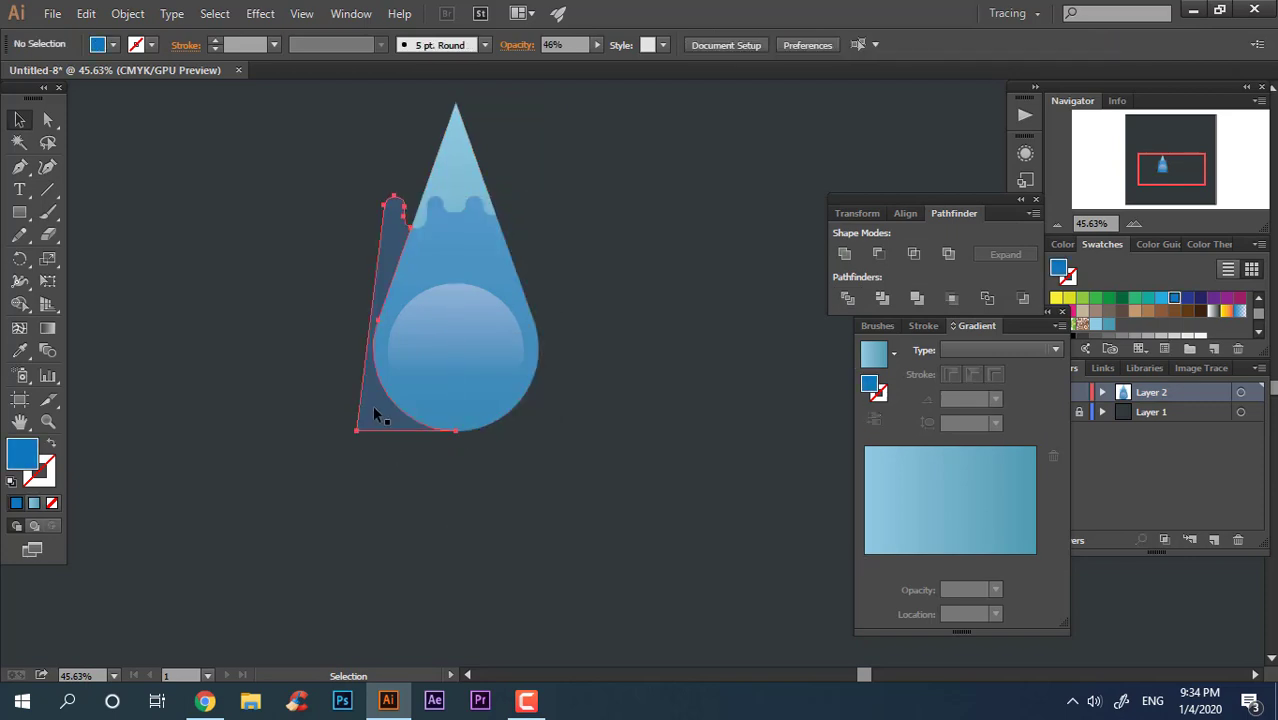
key(Delete)
Set the opacity of the wavy-topped blue overlay inside the drop to 20%
drag(546, 264, 650, 352)
click(519, 295)
key(z)
key(v)
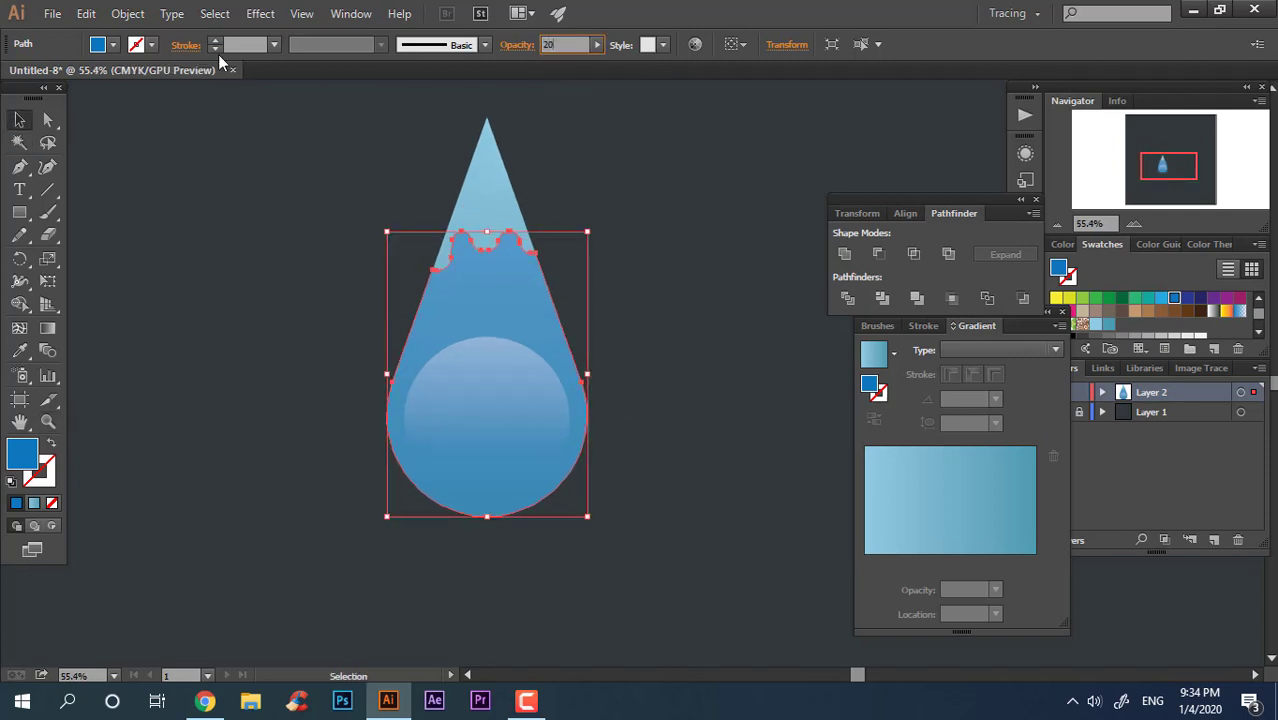
key(Return)
click(668, 487)
Examine the wavy overlay on the drop up close and from farther away
key(z)
drag(536, 251, 612, 262)
click(16, 122)
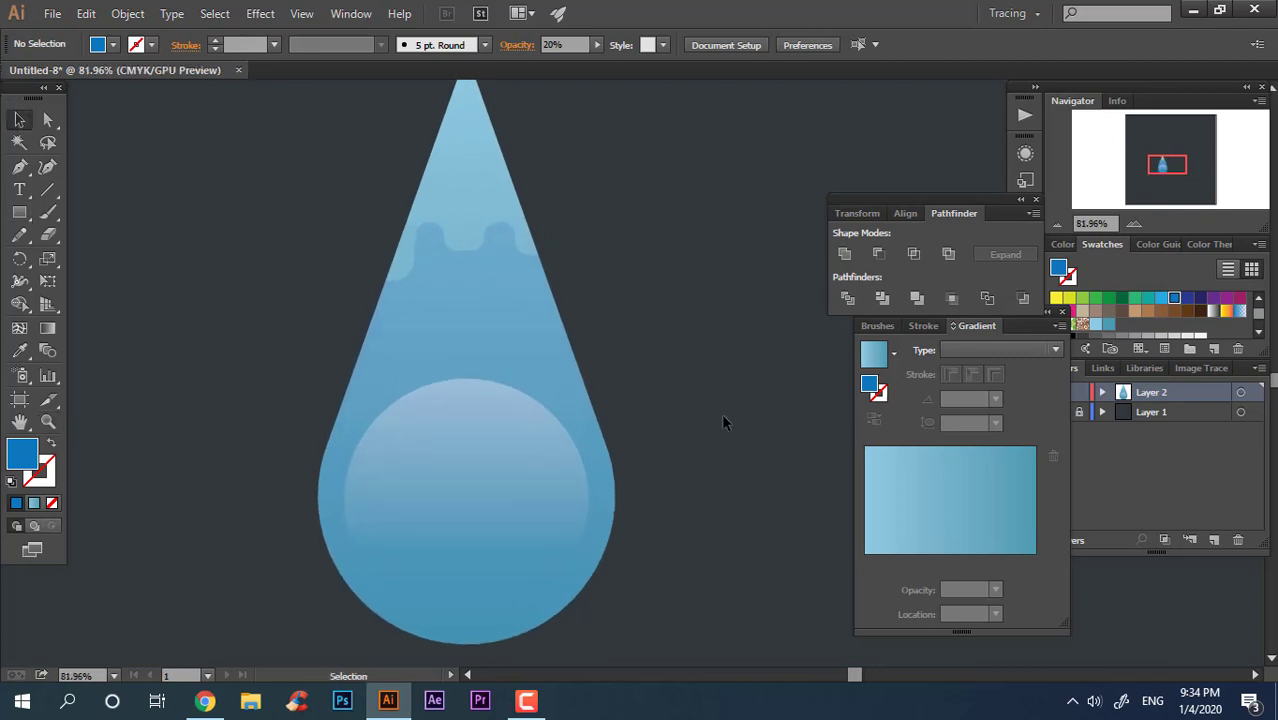
key(z)
drag(706, 416, 592, 446)
drag(592, 446, 561, 421)
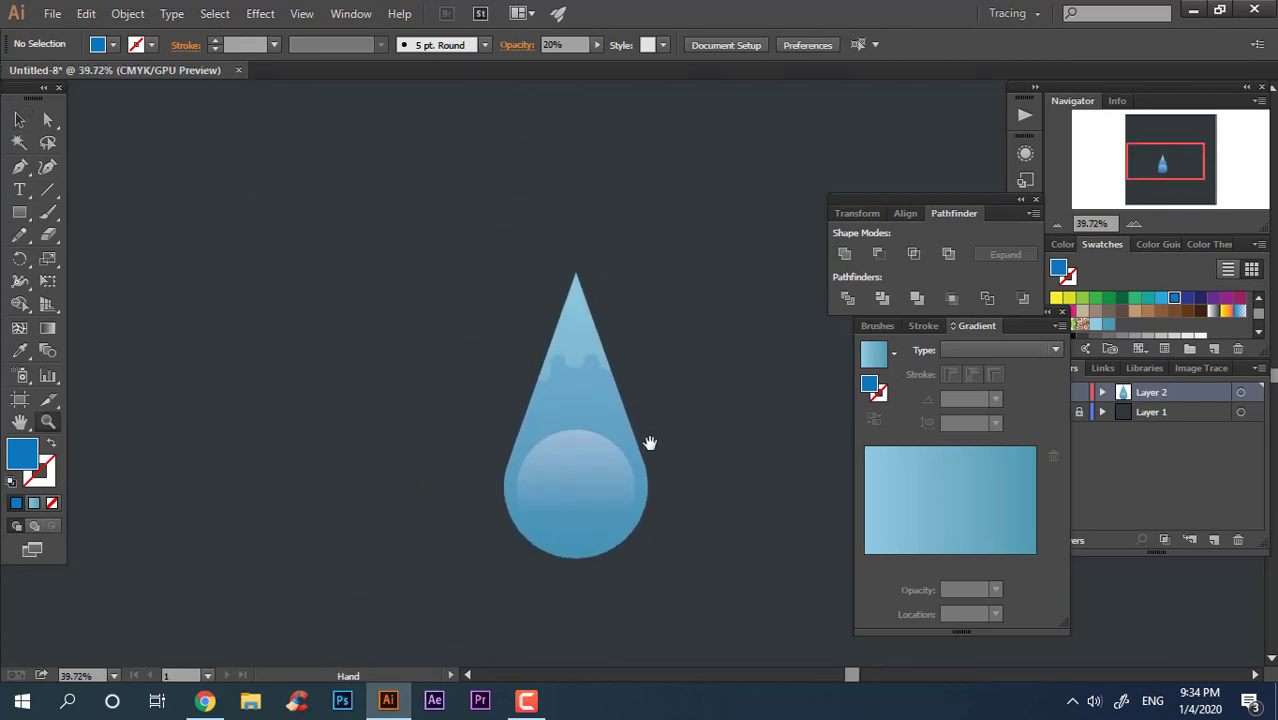
drag(650, 442, 556, 379)
drag(555, 374, 622, 442)
Draw a wavy blue shape with the Pen tool from near the drop's tip down its left side, over the circle's left part
click(22, 166)
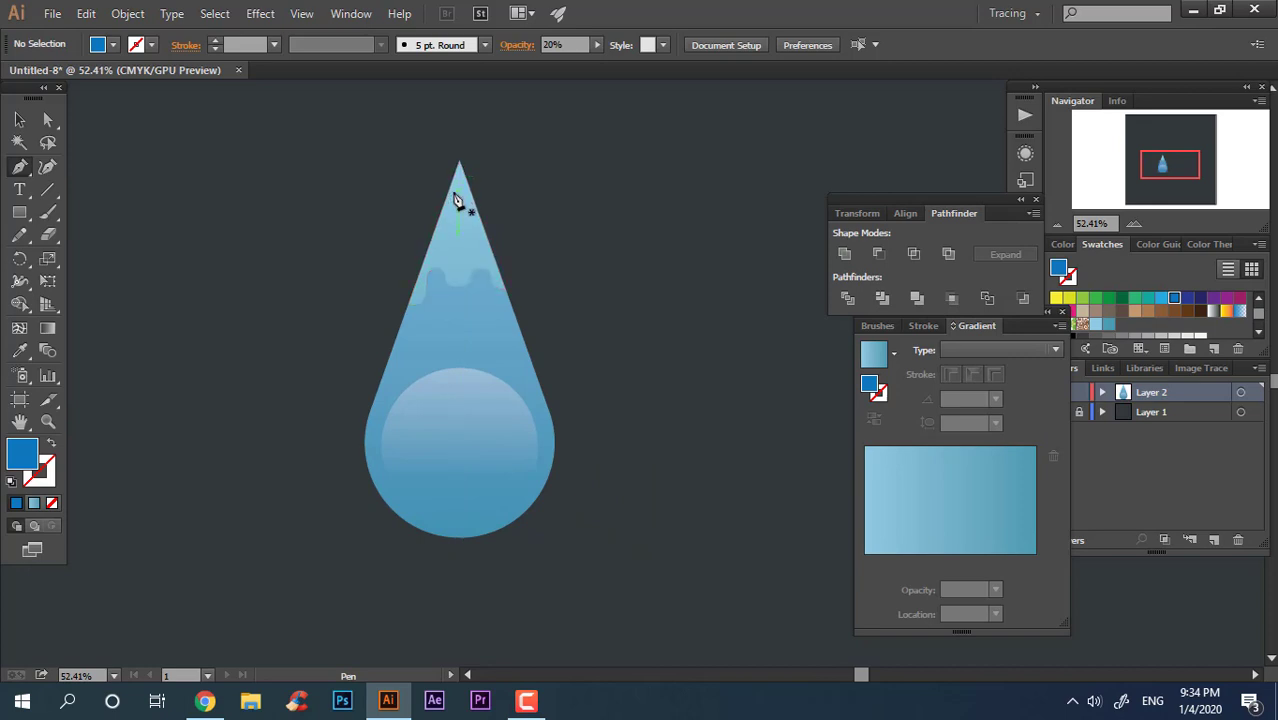
drag(423, 310, 455, 410)
click(391, 446)
drag(455, 326, 432, 318)
drag(483, 272, 463, 229)
mouse_move(460, 214)
mouse_down()
mouse_move(467, 199)
mouse_move(446, 214)
mouse_up()
key(z)
drag(476, 340, 679, 488)
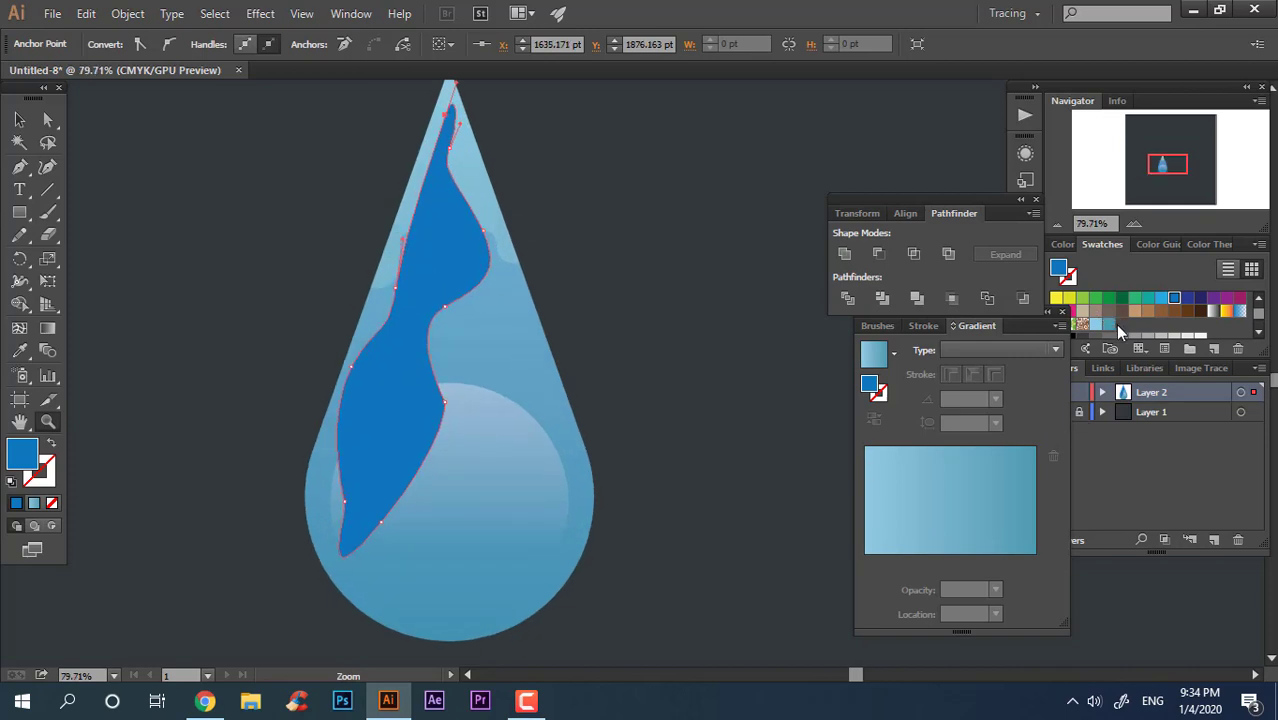
Fill the new wavy shape with white and set its opacity to 20%
scroll(1120, 332, up, 3)
click(1083, 298)
key(v)
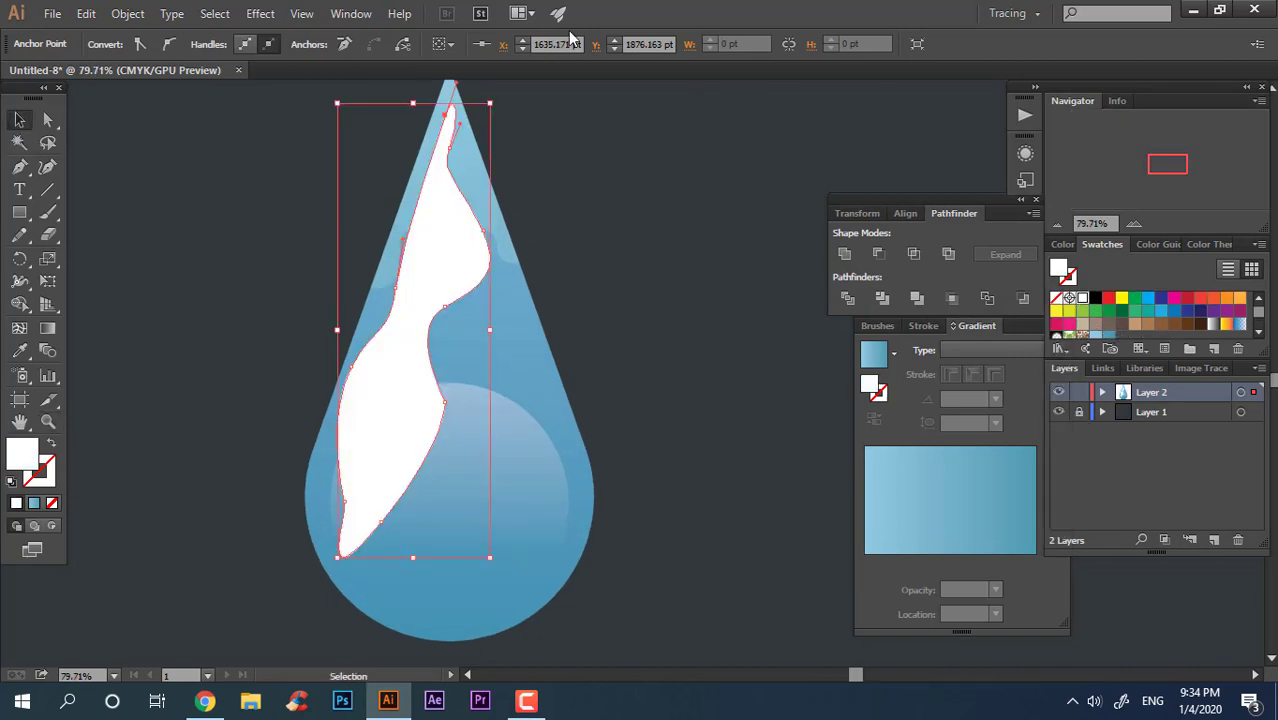
click(638, 303)
click(465, 265)
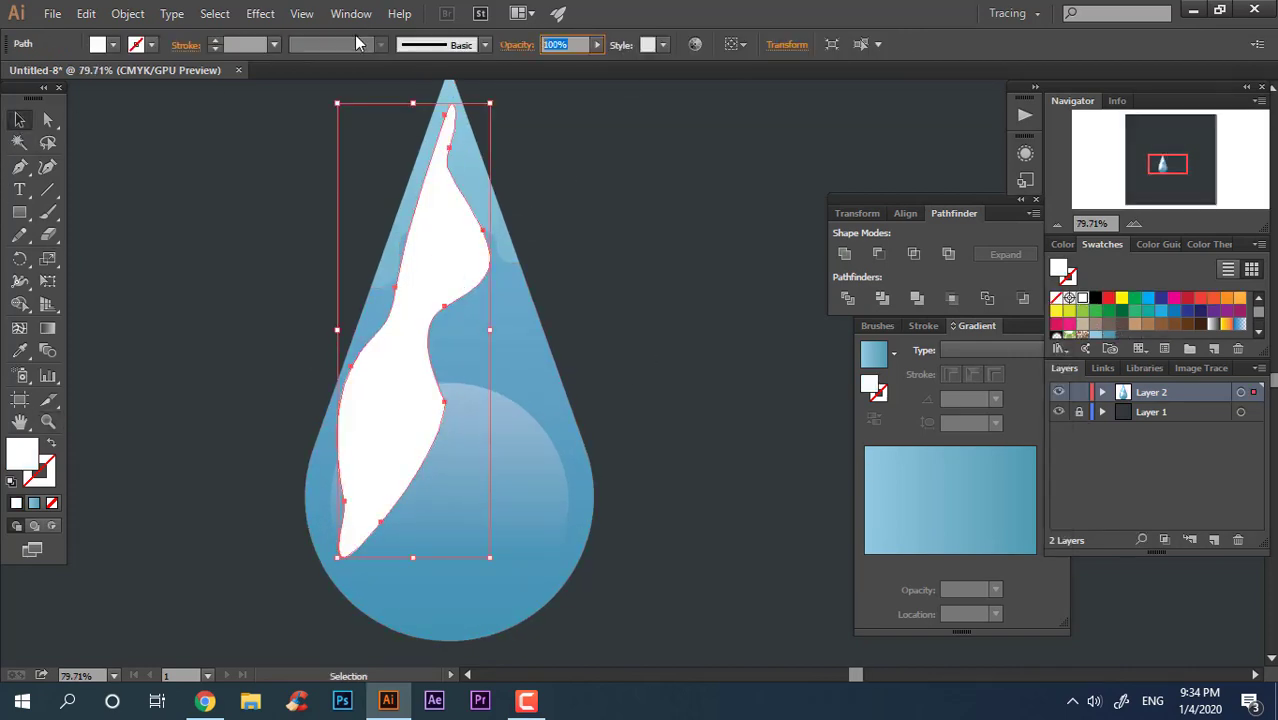
text(20)
key(Return)
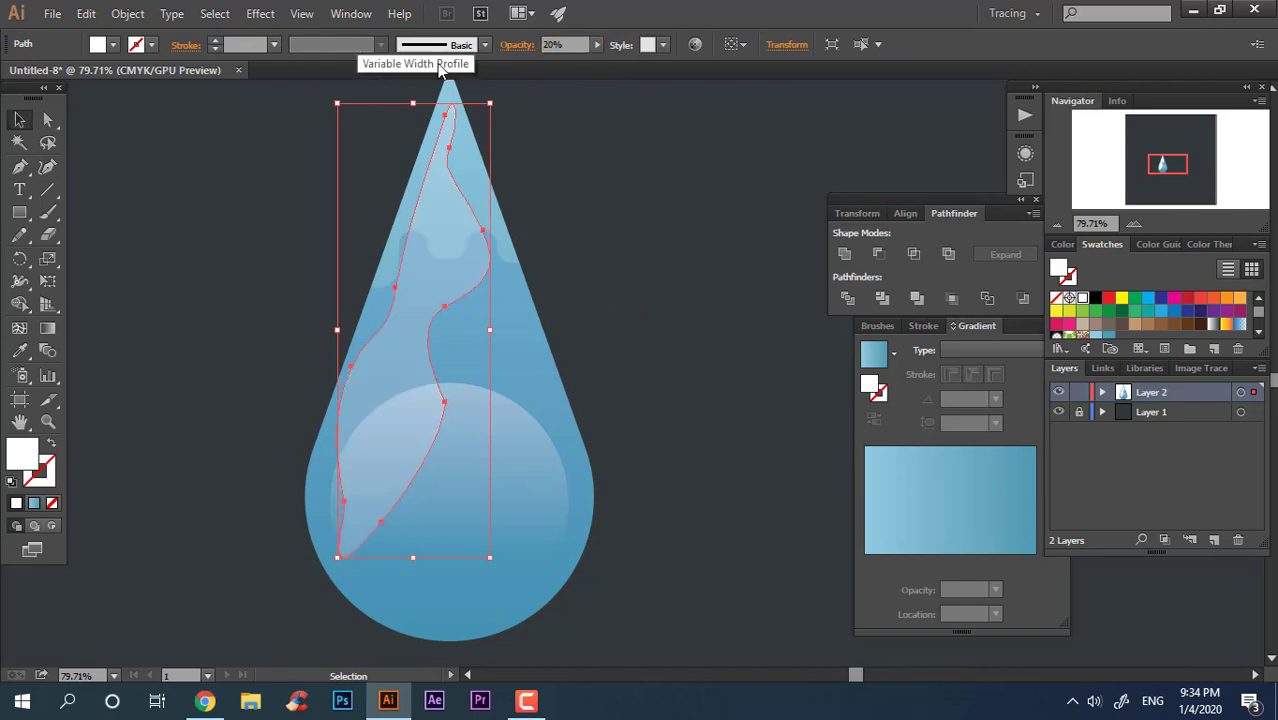
click(688, 160)
Round off and widen the lower end of the white wavy overlay toward the drop's left edge with the Curvature tool
key(z)
key(space)
drag(700, 240, 477, 383)
drag(598, 361, 660, 361)
drag(505, 403, 533, 406)
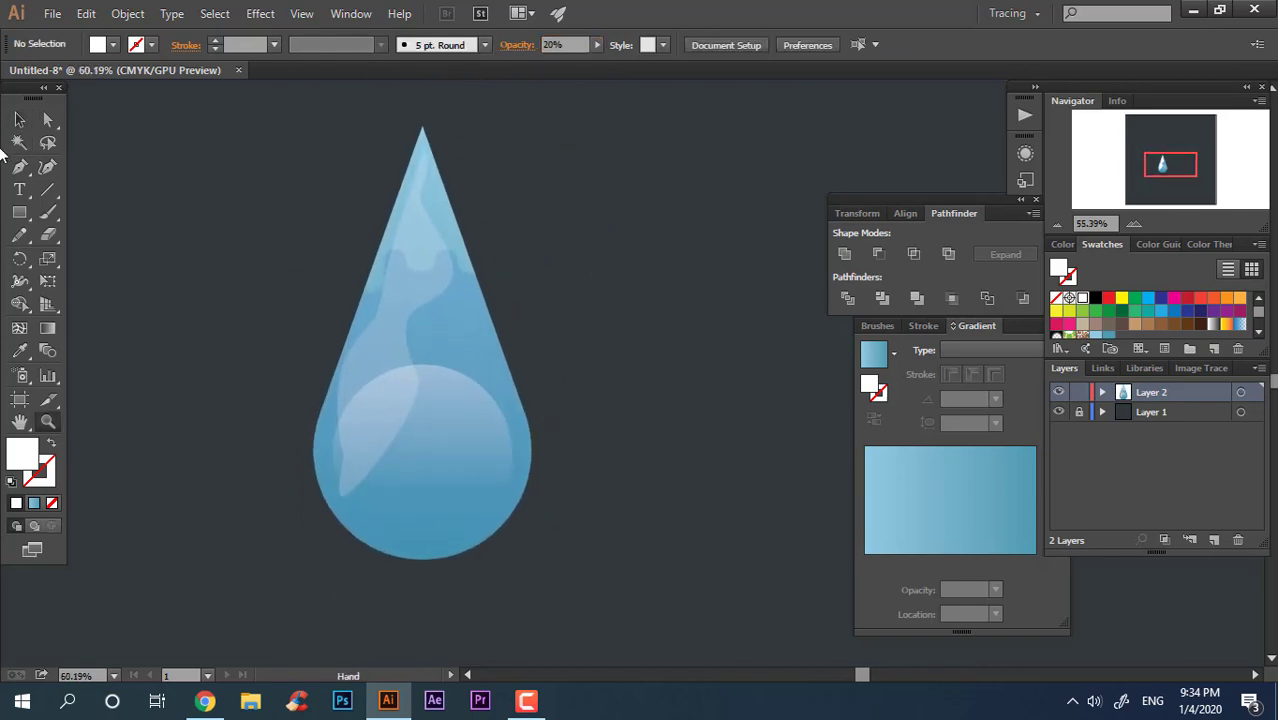
click(19, 119)
click(385, 300)
click(47, 167)
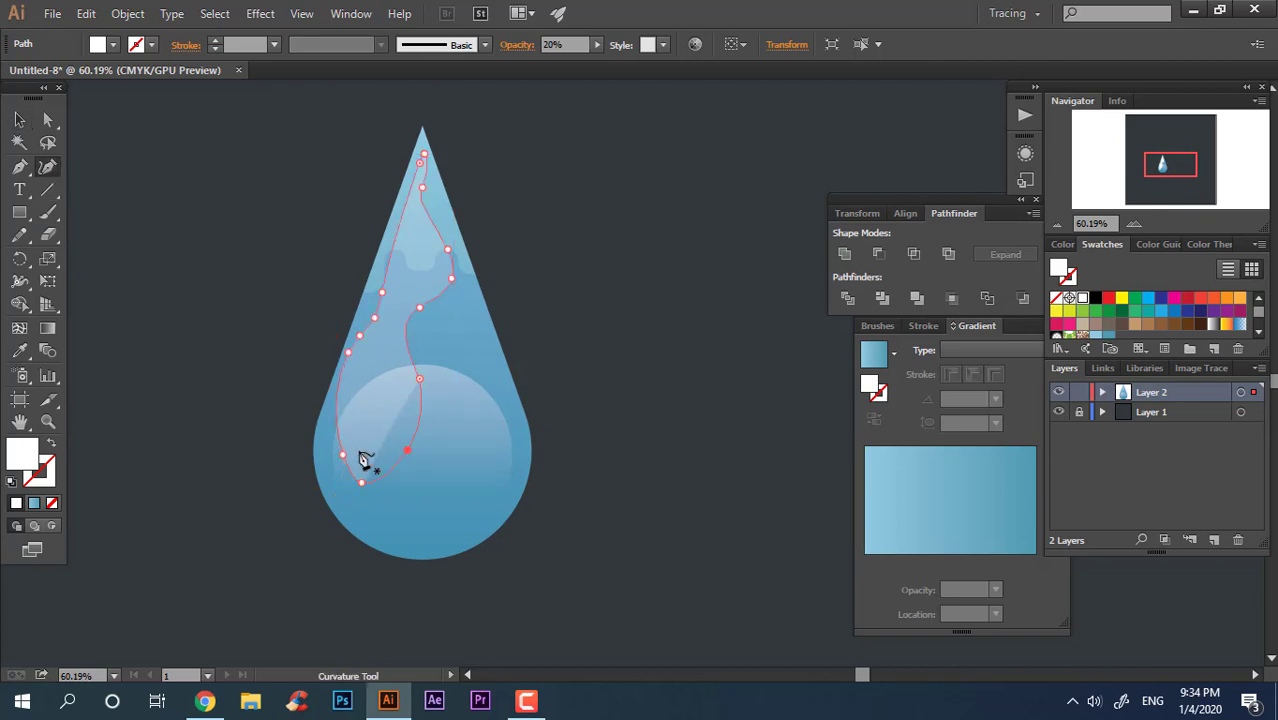
drag(344, 484, 345, 485)
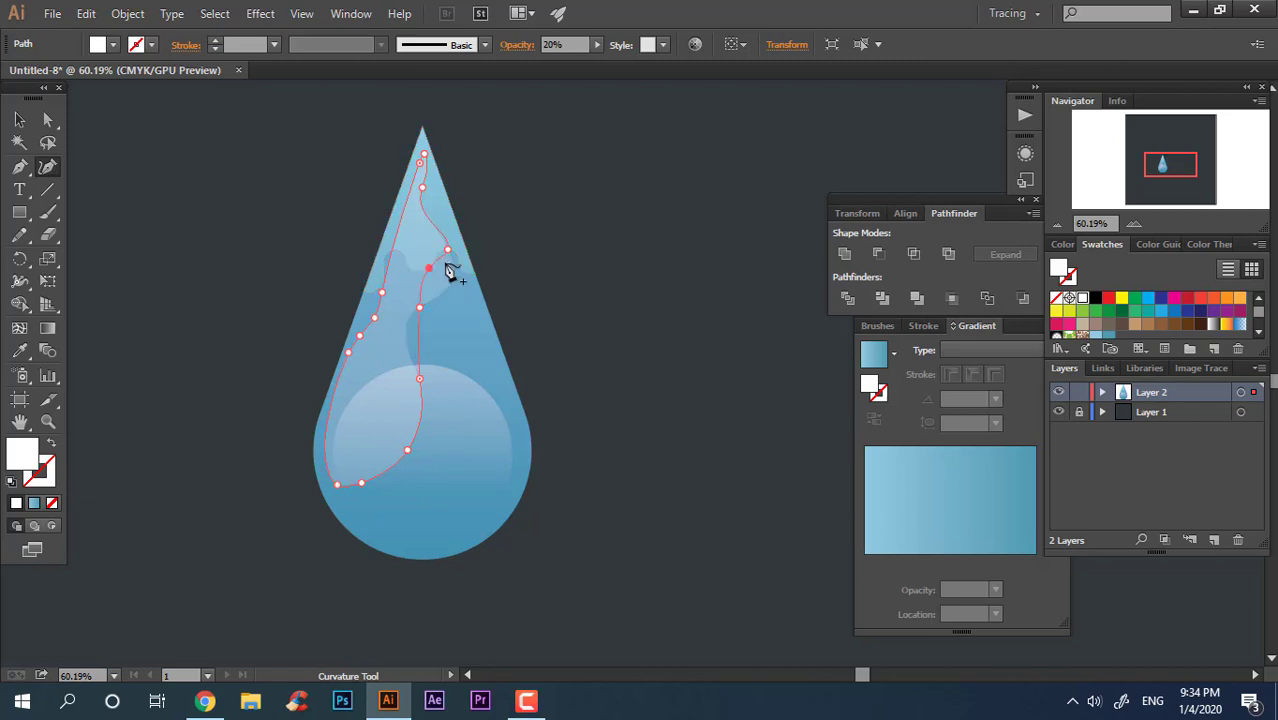
Move the overlay's right-hand curve points inward to slim its upper half, and extend its top closer to the drop's tip
drag(447, 250, 428, 250)
drag(418, 271, 416, 272)
drag(419, 307, 423, 150)
click(405, 205)
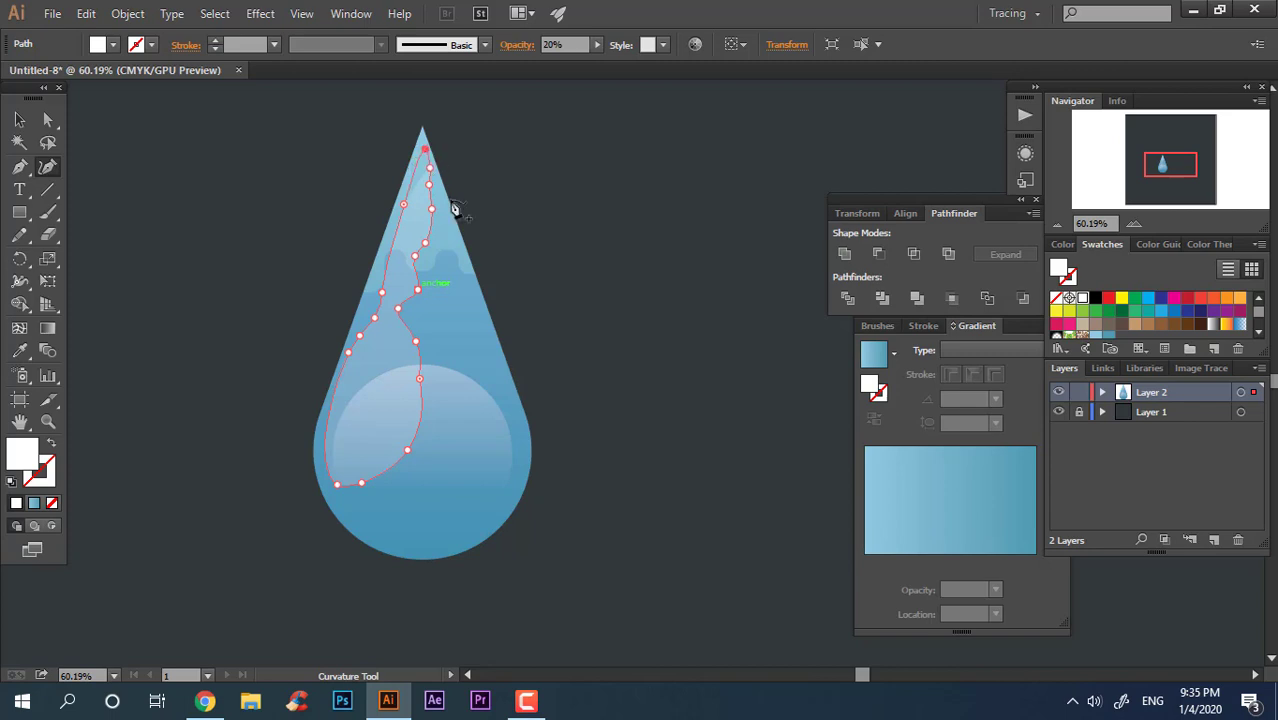
key(v)
click(213, 216)
Examine the reshaped white overlay on the drop up close and from farther away
key(z)
drag(262, 275, 192, 330)
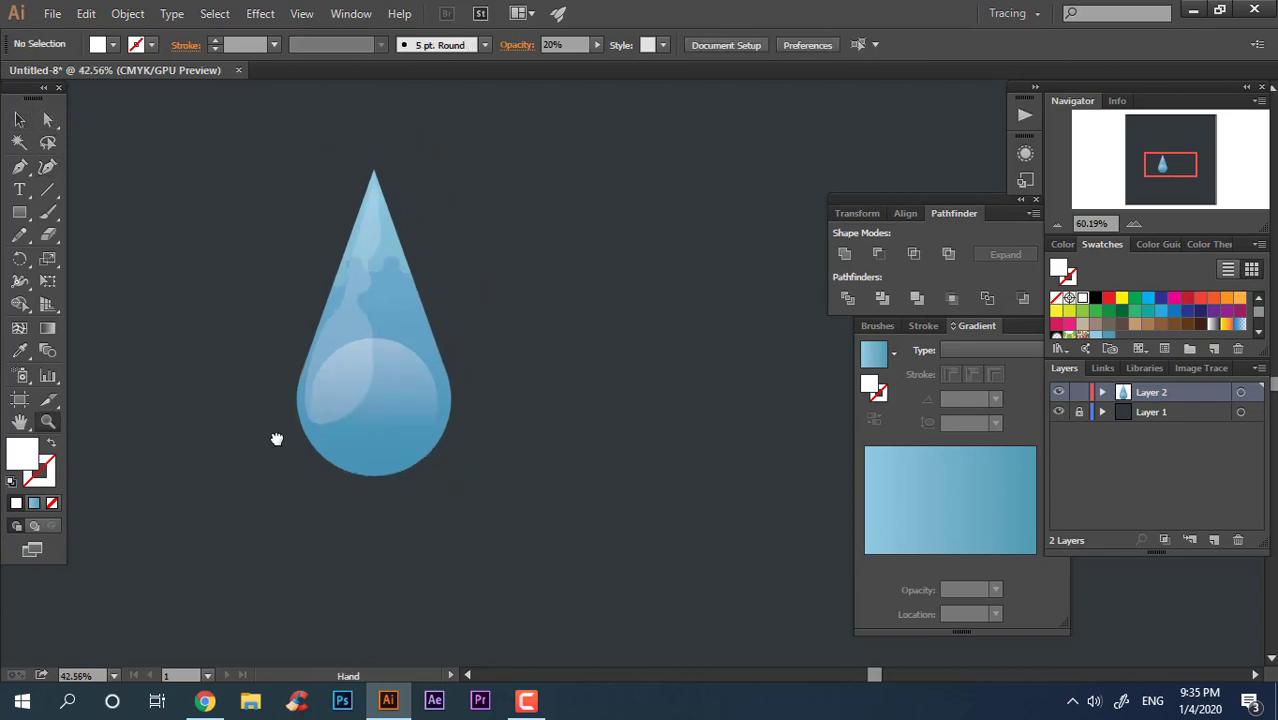
drag(277, 439, 325, 506)
drag(236, 496, 431, 559)
drag(566, 520, 355, 505)
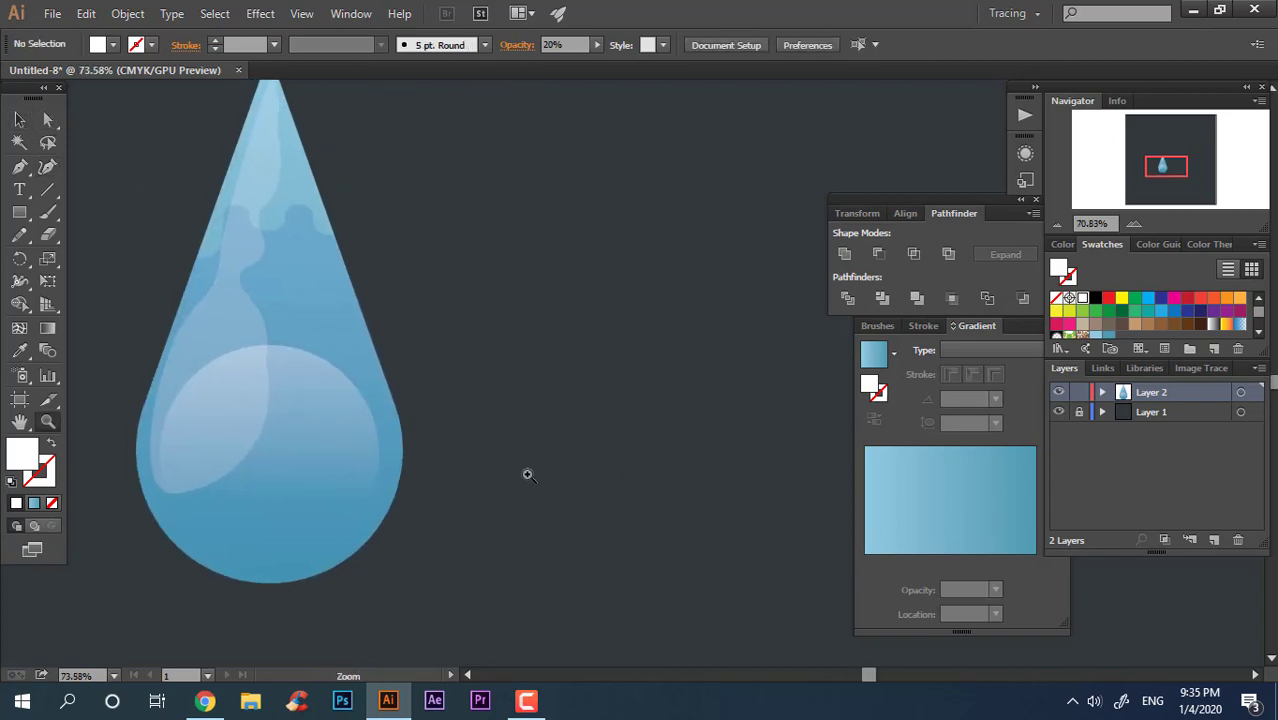
drag(526, 472, 704, 514)
drag(641, 488, 601, 516)
drag(583, 420, 628, 454)
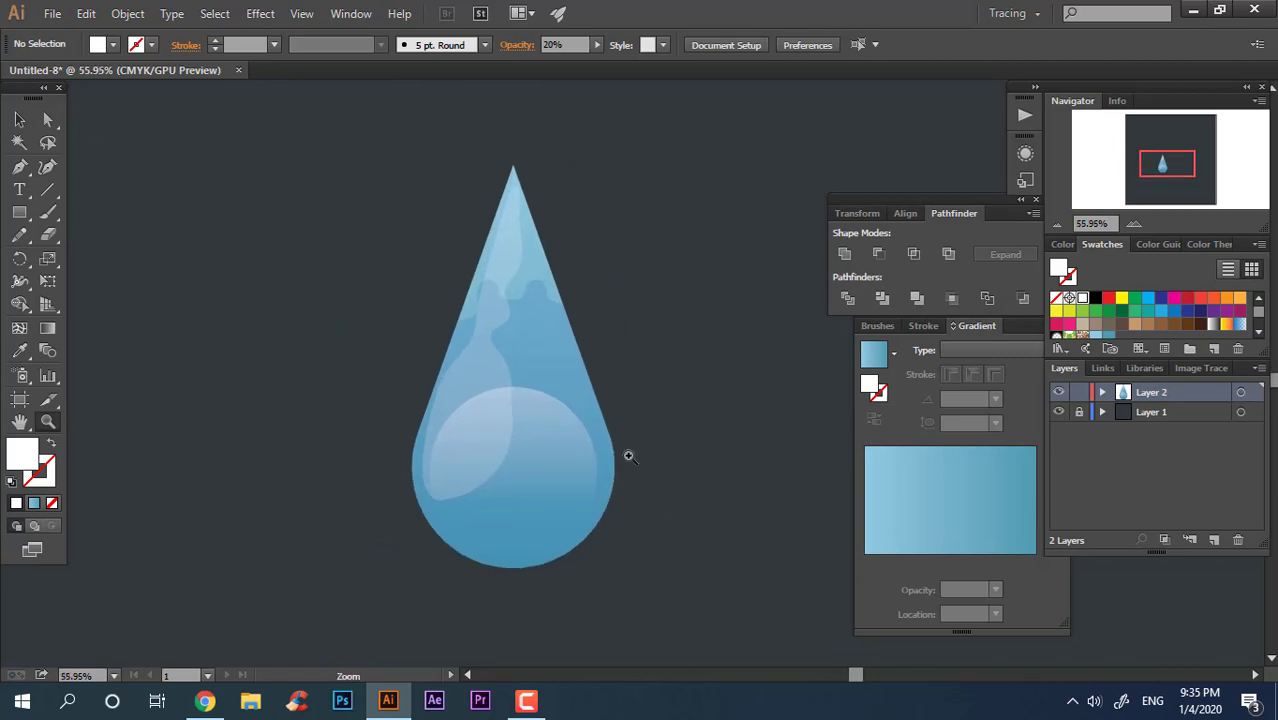
Smooth the overlay's left edge with the Curvature tool so it follows the drop's left side closely, then deselect it
click(17, 120)
click(443, 395)
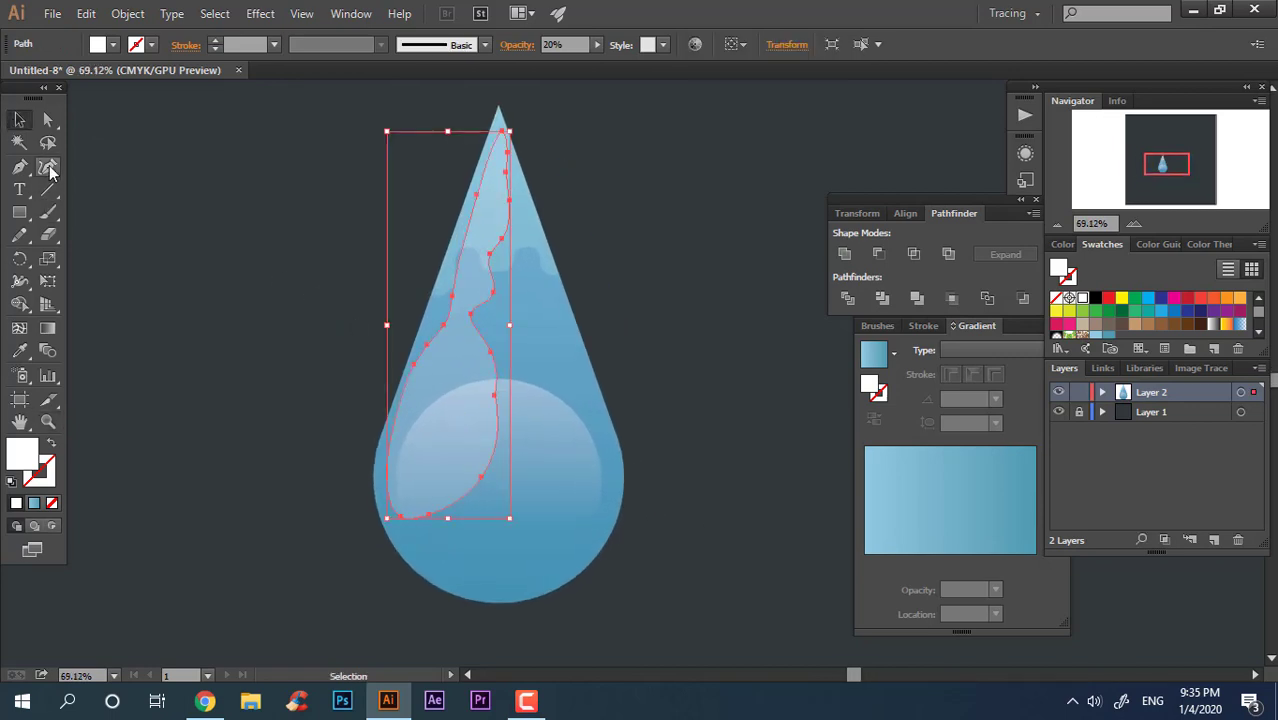
click(47, 167)
click(436, 320)
drag(452, 296, 453, 271)
drag(478, 197, 478, 185)
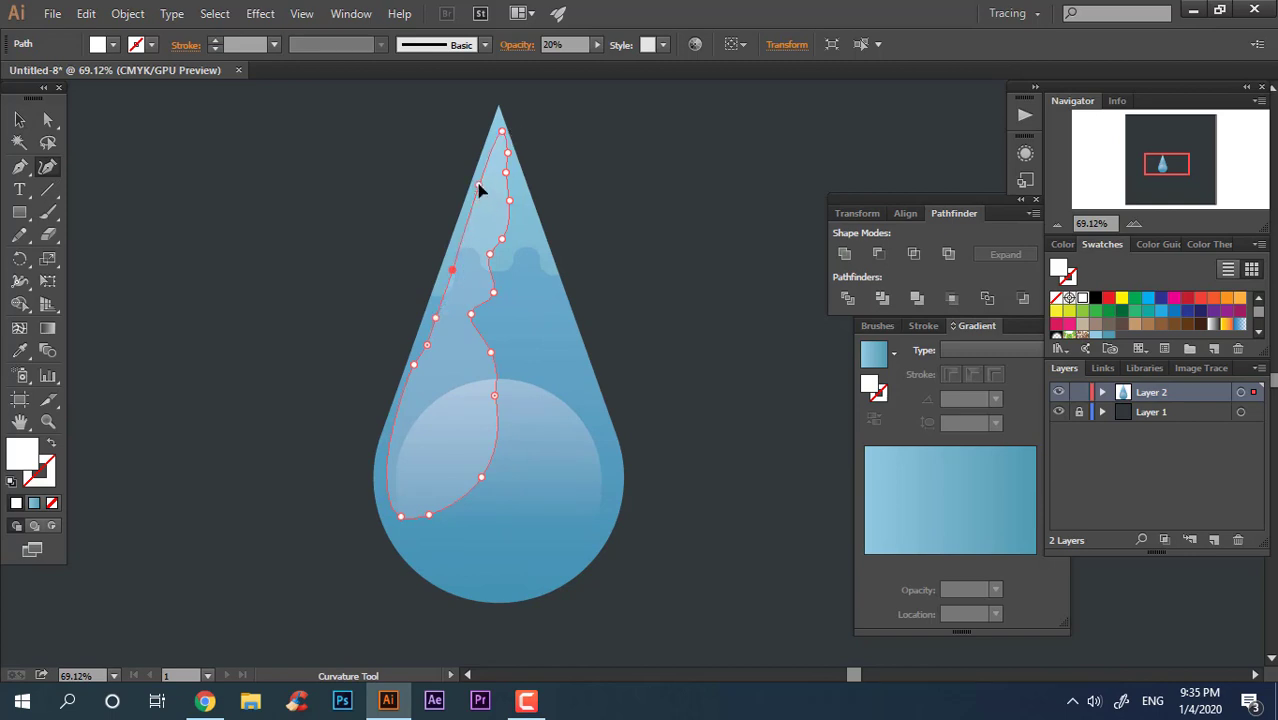
click(429, 344)
key(ctrl)
key(ctrl+z)
click(19, 120)
click(256, 248)
Inspect the whole drop with its adjusted overlay at different zoom levels
key(z)
alt+click(258, 246)
key(space)
drag(318, 280, 365, 326)
click(456, 494)
key(space)
drag(461, 383, 442, 368)
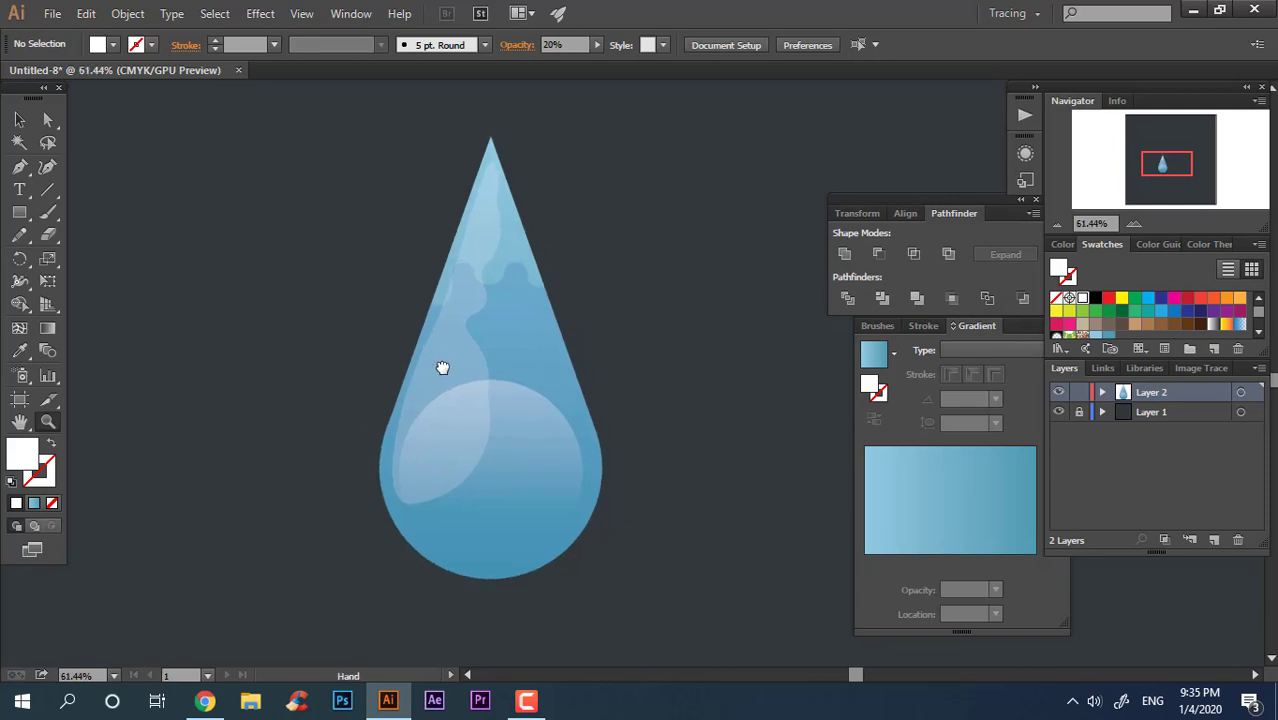
drag(593, 351, 607, 366)
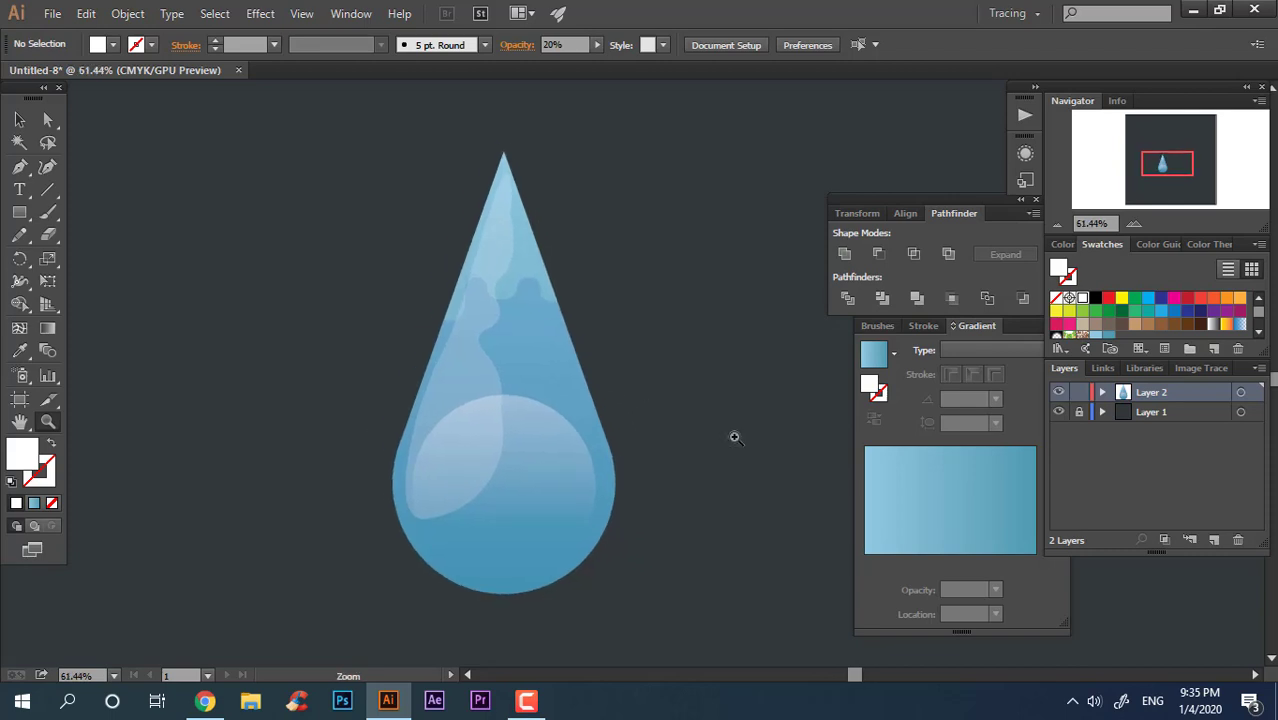